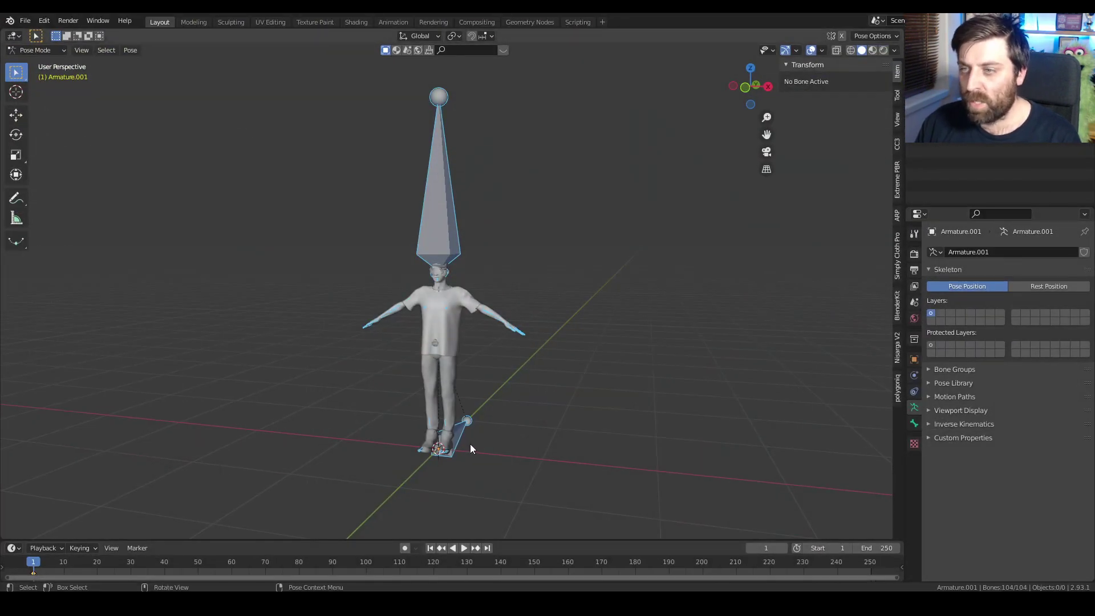
Switch to Blender, examine the shirted character's arm pose and sleeves from several angles, and return to Character Creator
scroll(470, 443, up, 5)
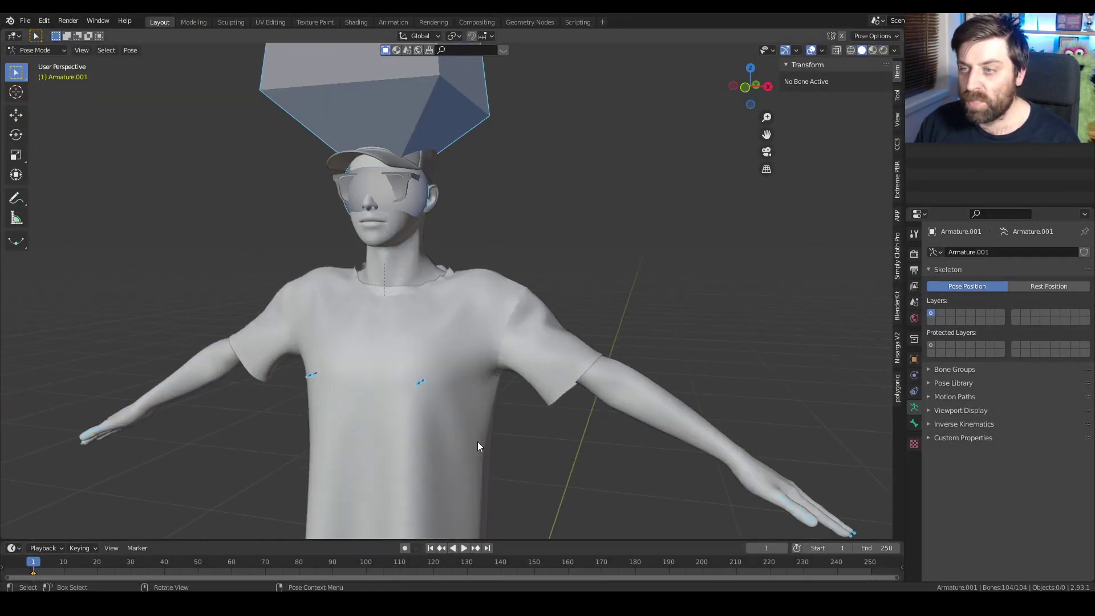
middle_drag(504, 452, 547, 416)
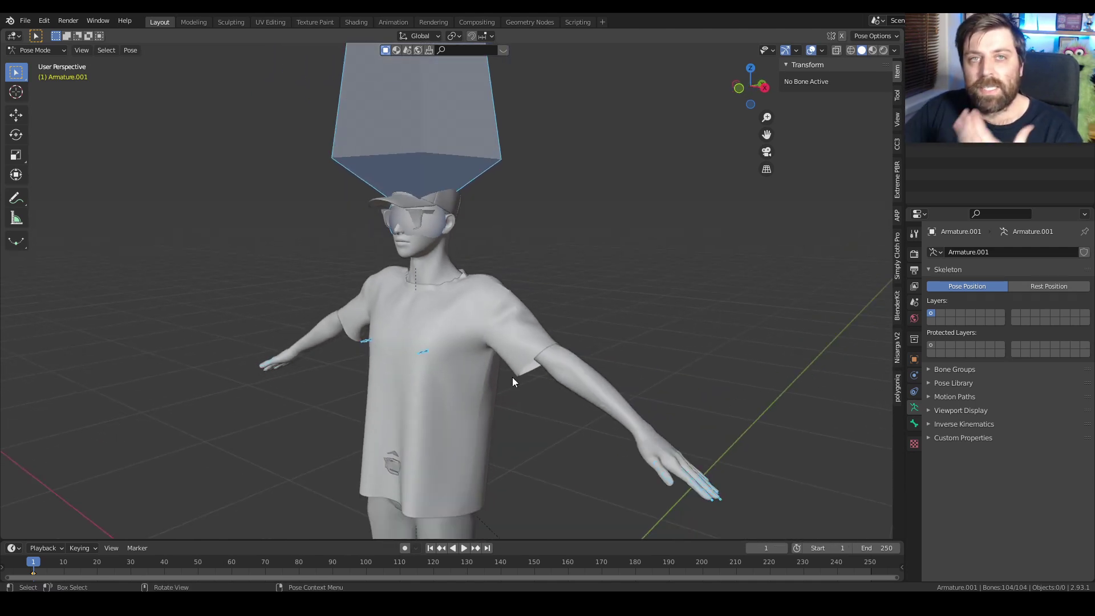
scroll(557, 484, down, 2)
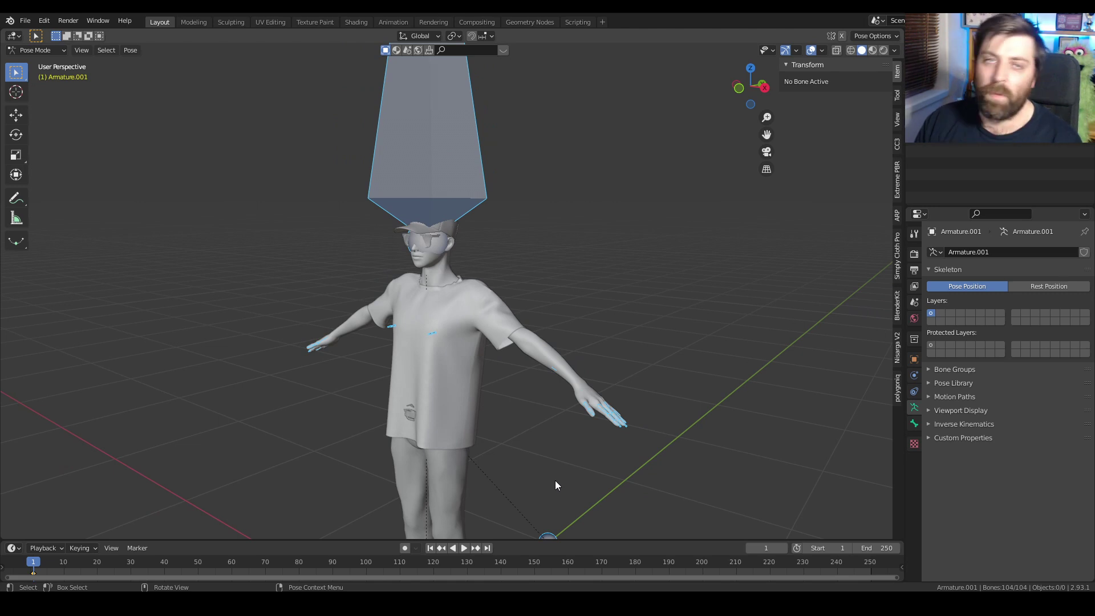
click(1027, 7)
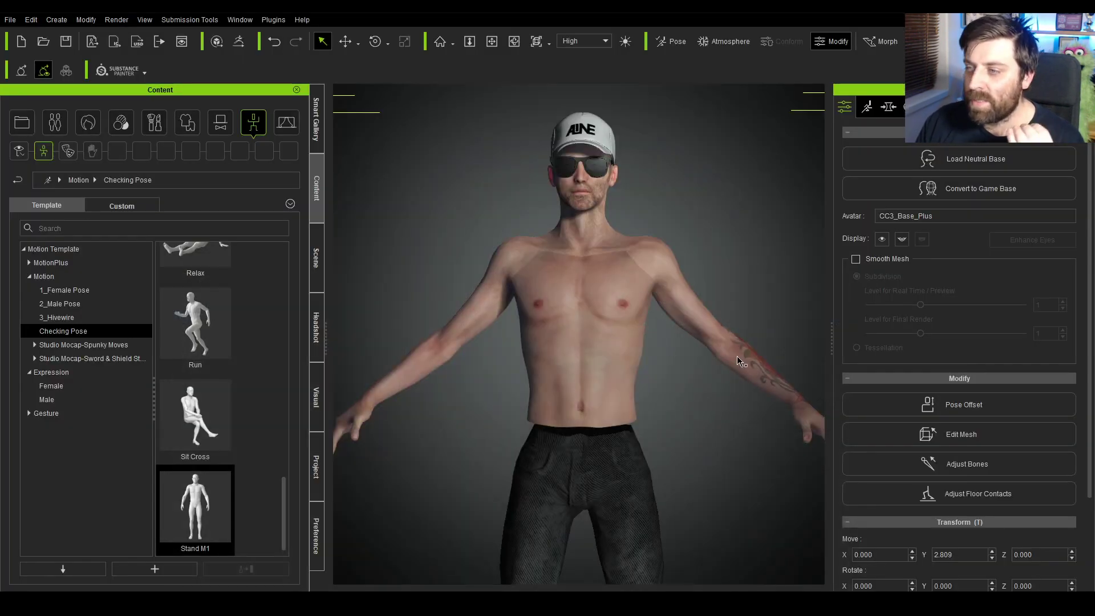
Import the 3D object file "shirt" from the Export folder as an accessory on the avatar
right_drag(708, 411, 342, 502)
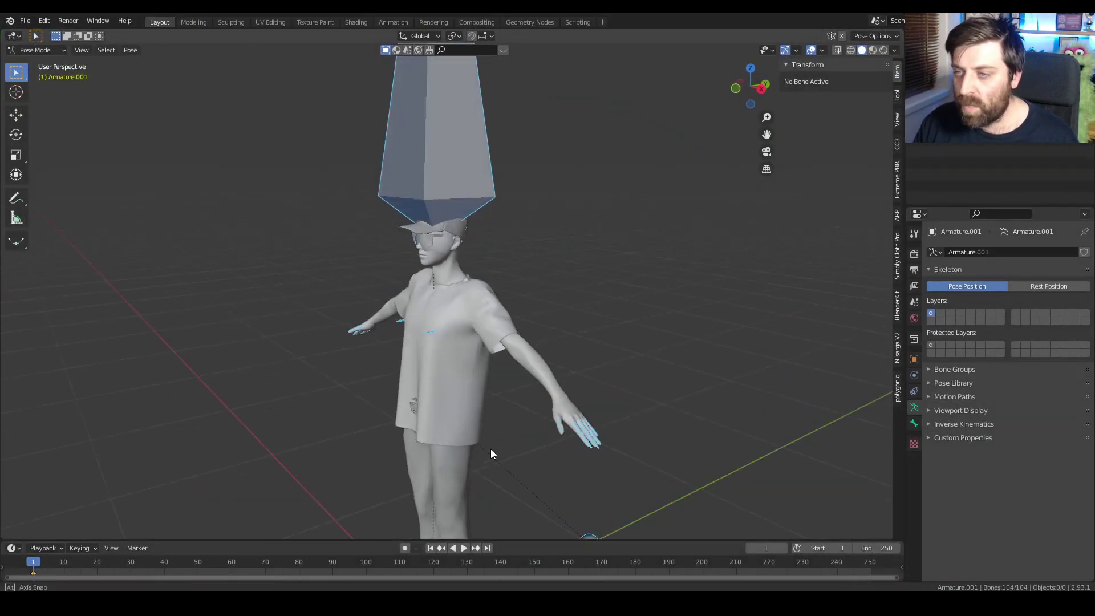
middle_drag(490, 449, 446, 458)
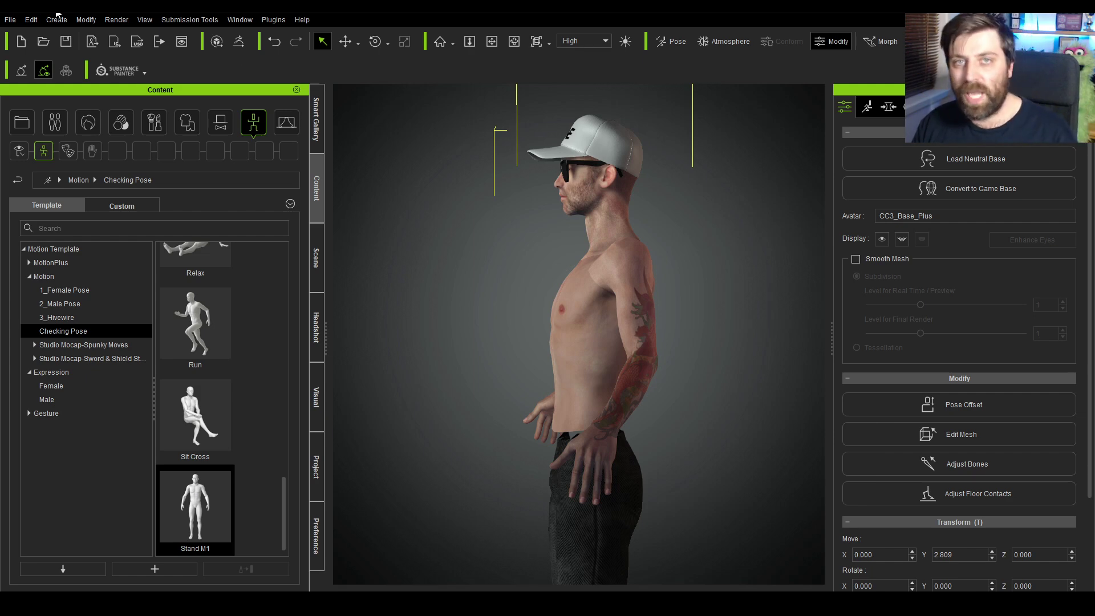
click(57, 20)
click(95, 84)
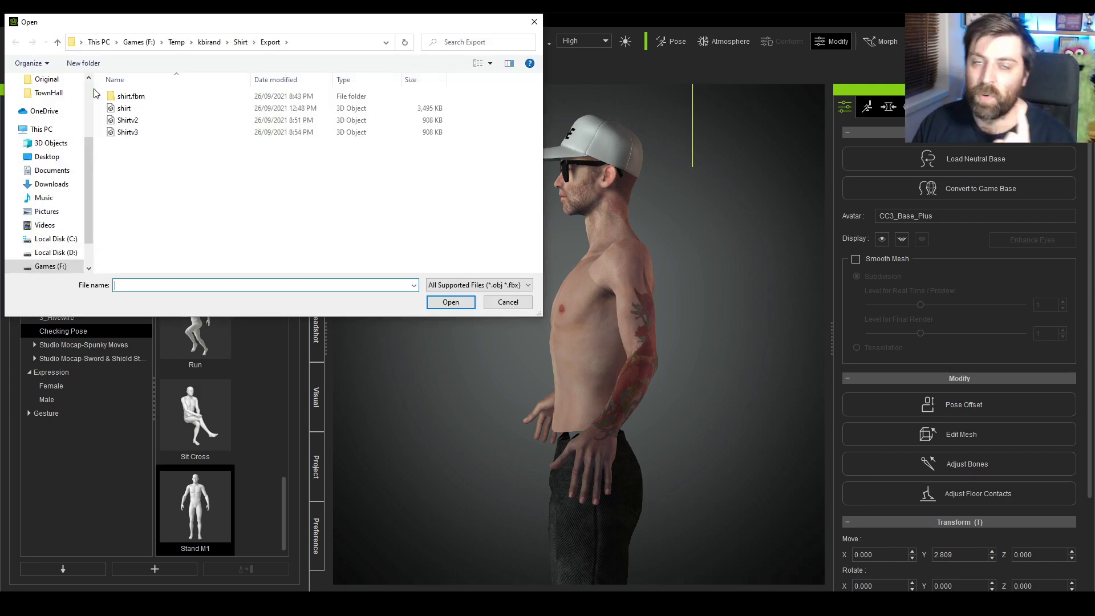
double_click(149, 108)
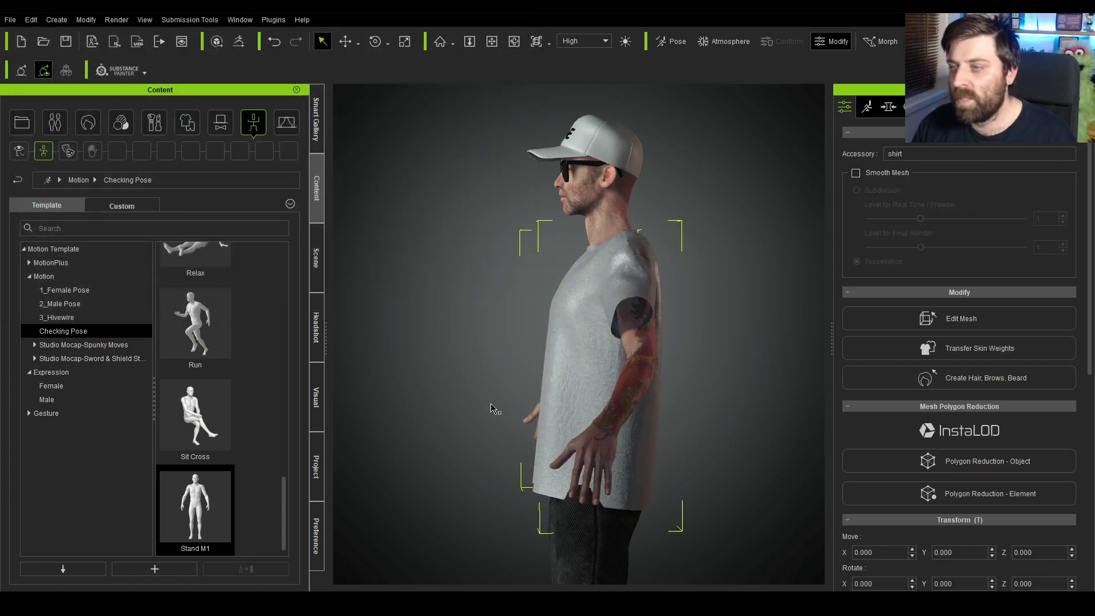
right_drag(445, 424, 780, 419)
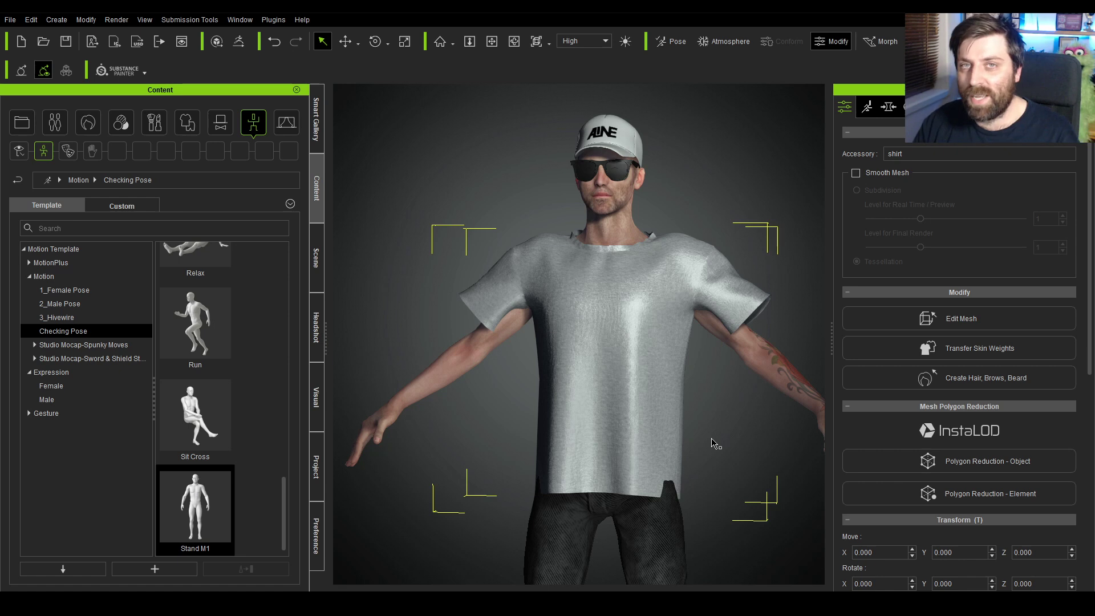
Select the avatar and reset its body to the default pose in Edit Pose
click(778, 376)
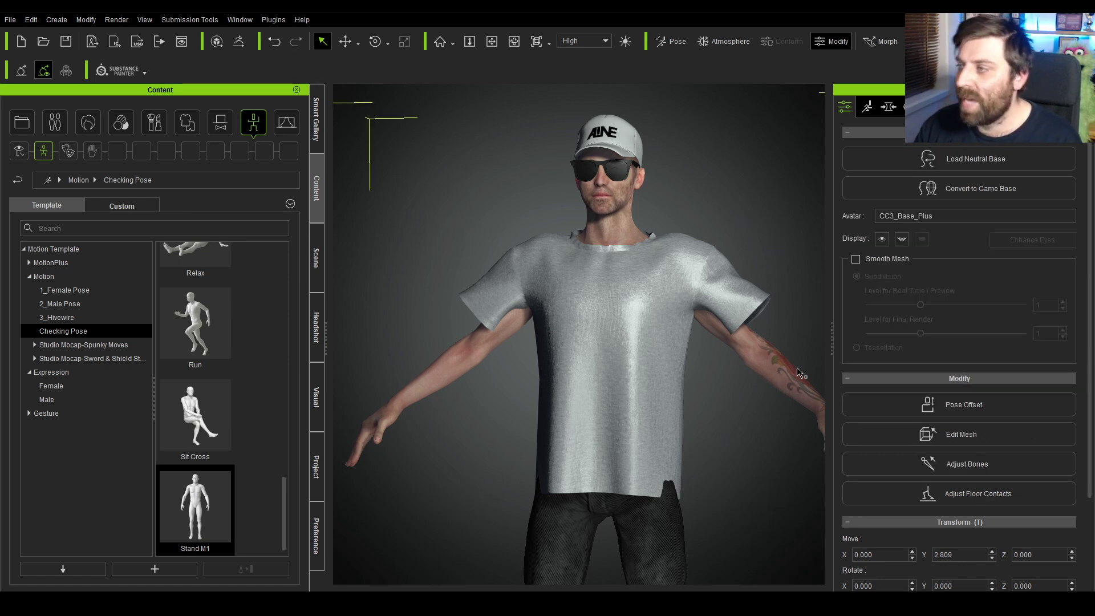
click(868, 106)
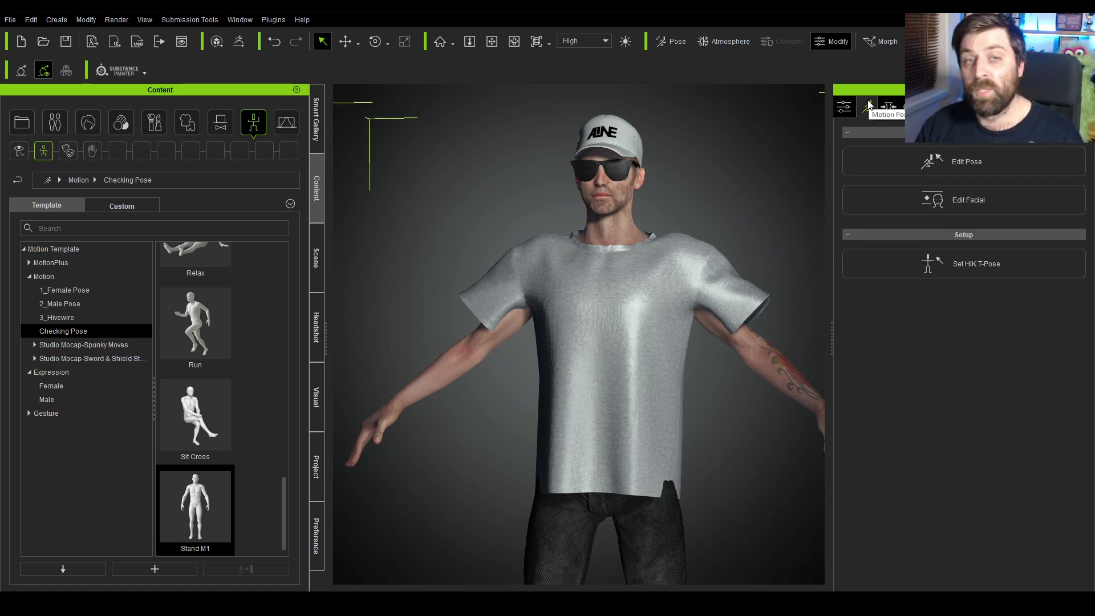
click(912, 167)
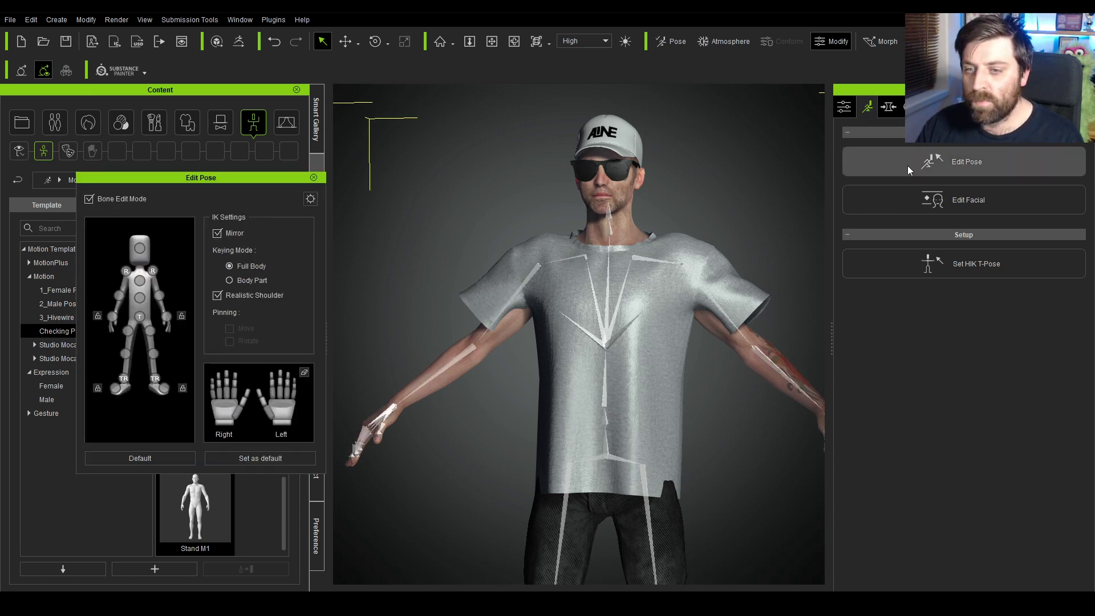
click(151, 459)
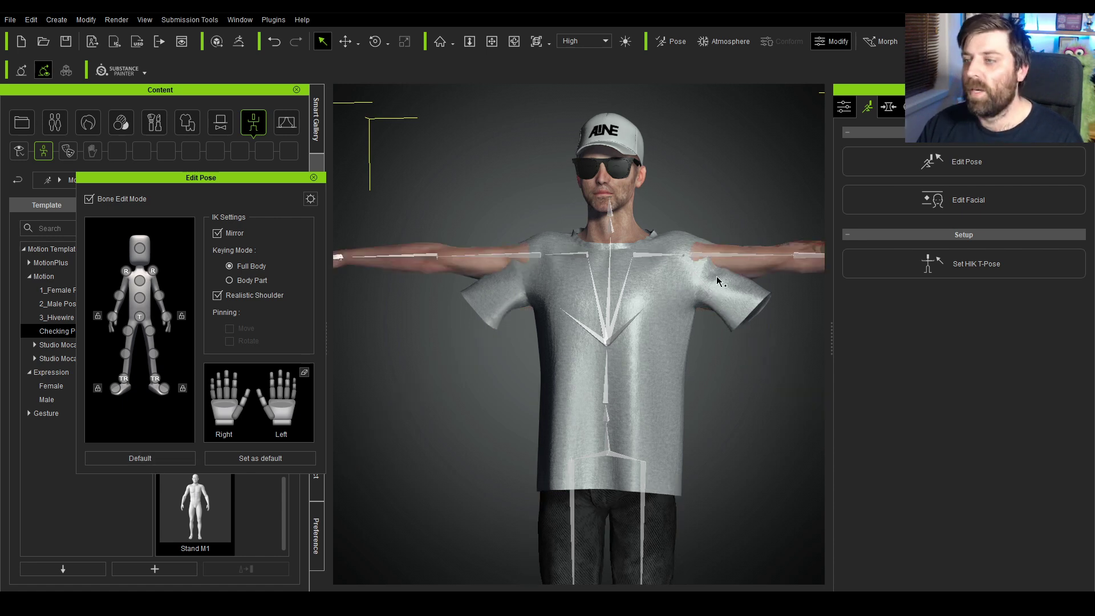
Rotate the avatar's left upper arm down with Mirror enabled so both arms sit inside the shirt sleeves, using the Blender pose as reference
click(710, 256)
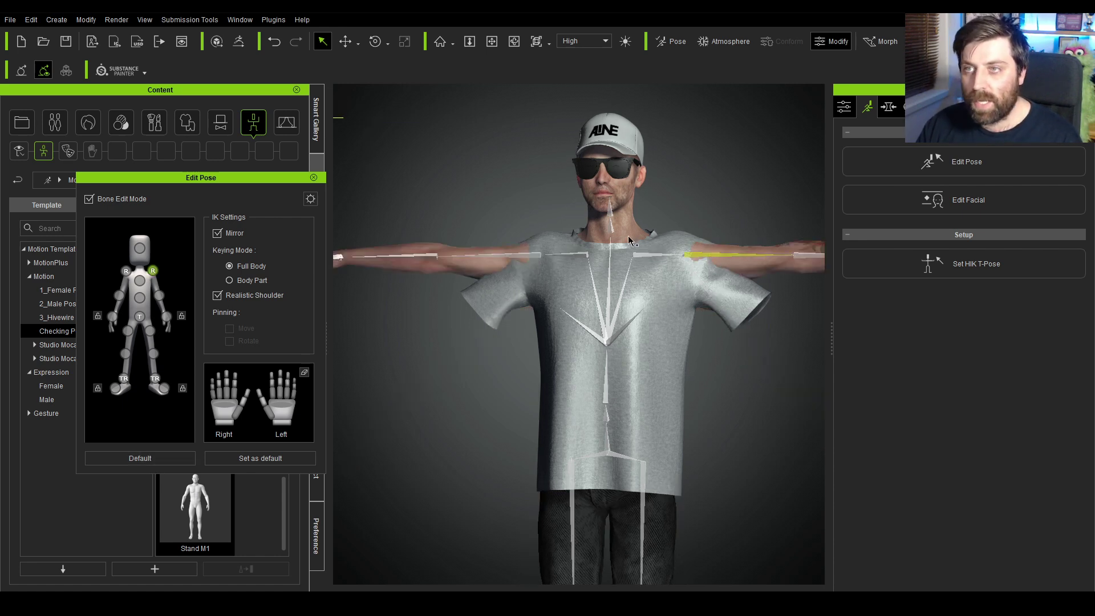
click(375, 44)
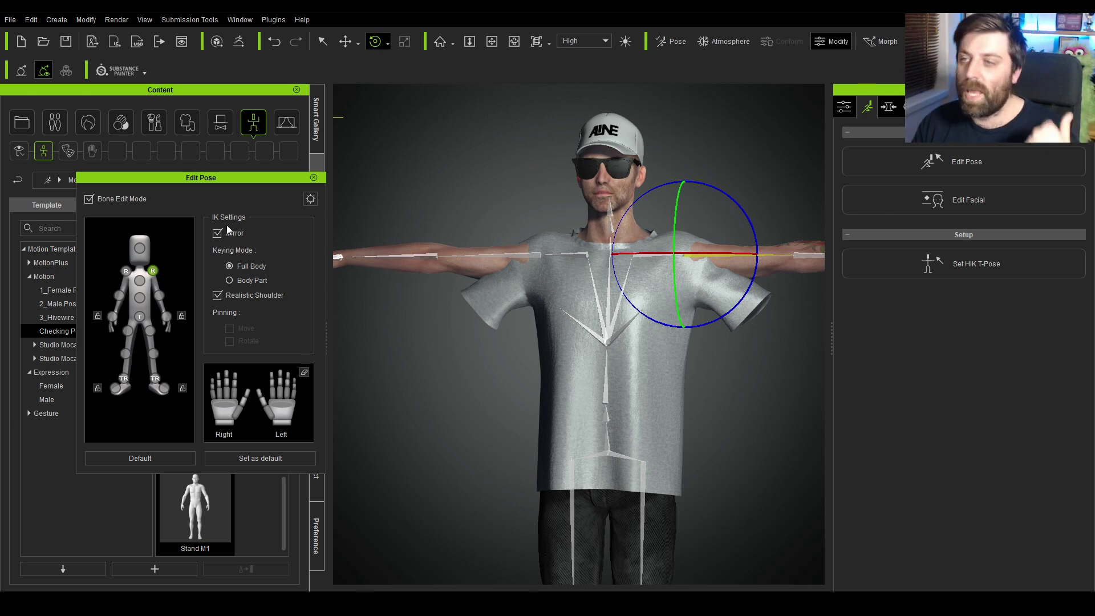
drag(737, 203, 758, 216)
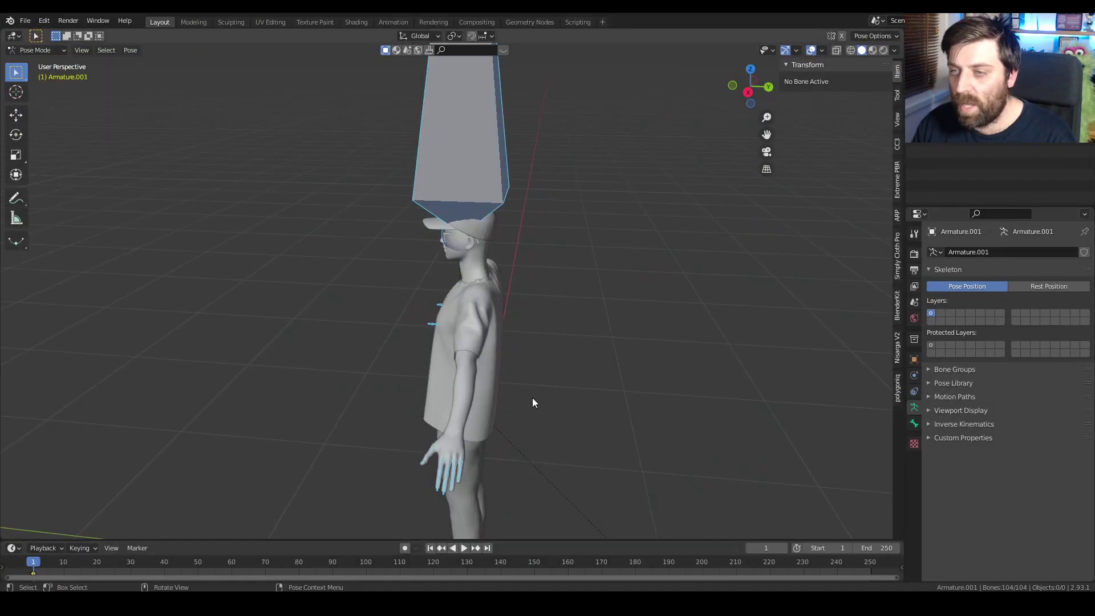
middle_drag(532, 398, 569, 339)
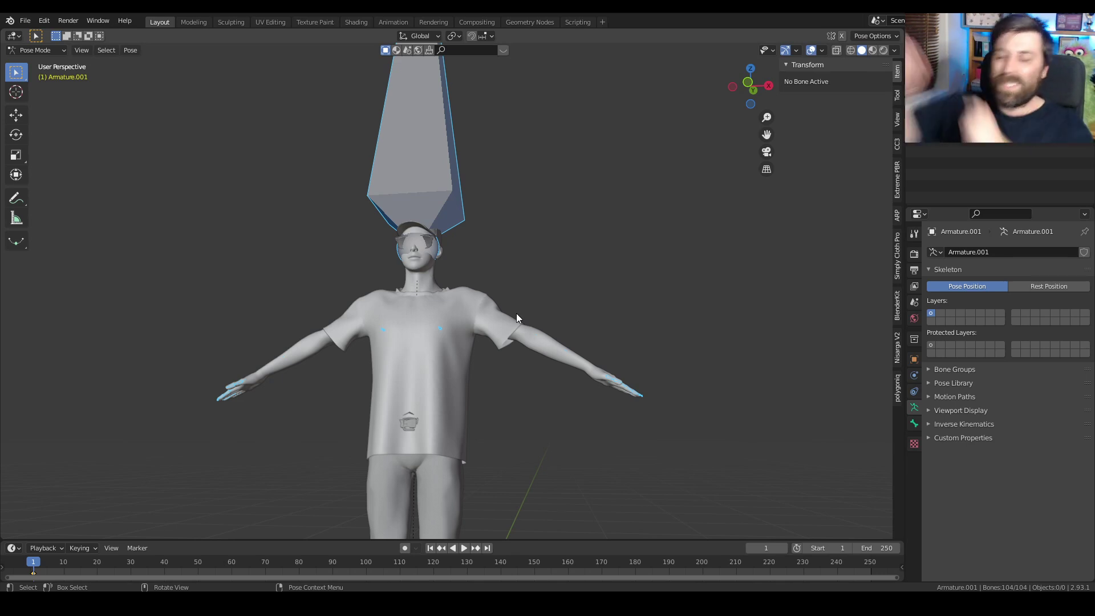
key(shift)
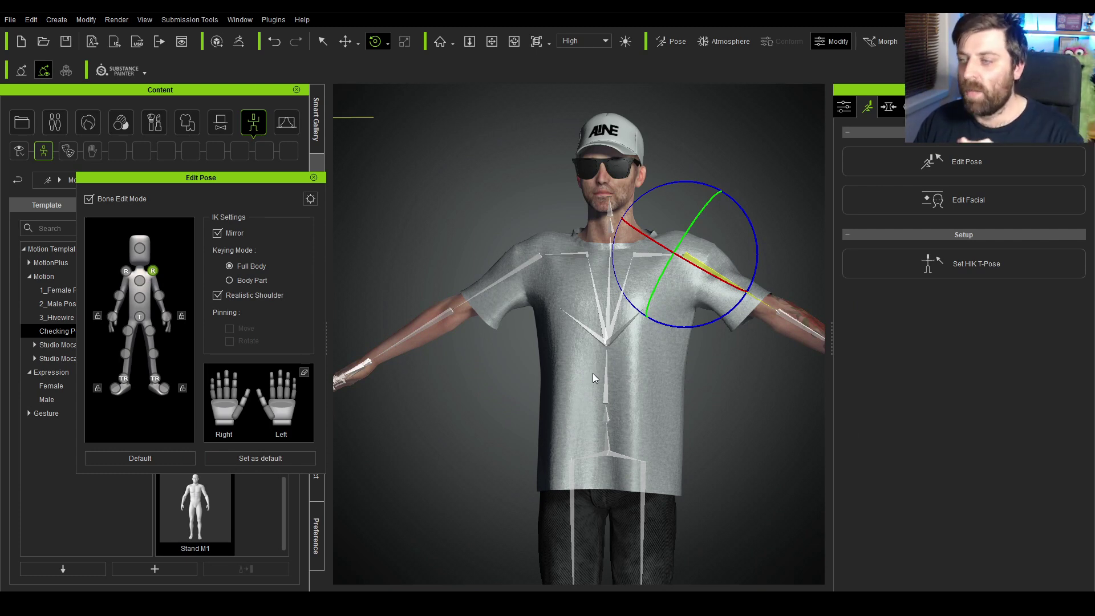
click(313, 178)
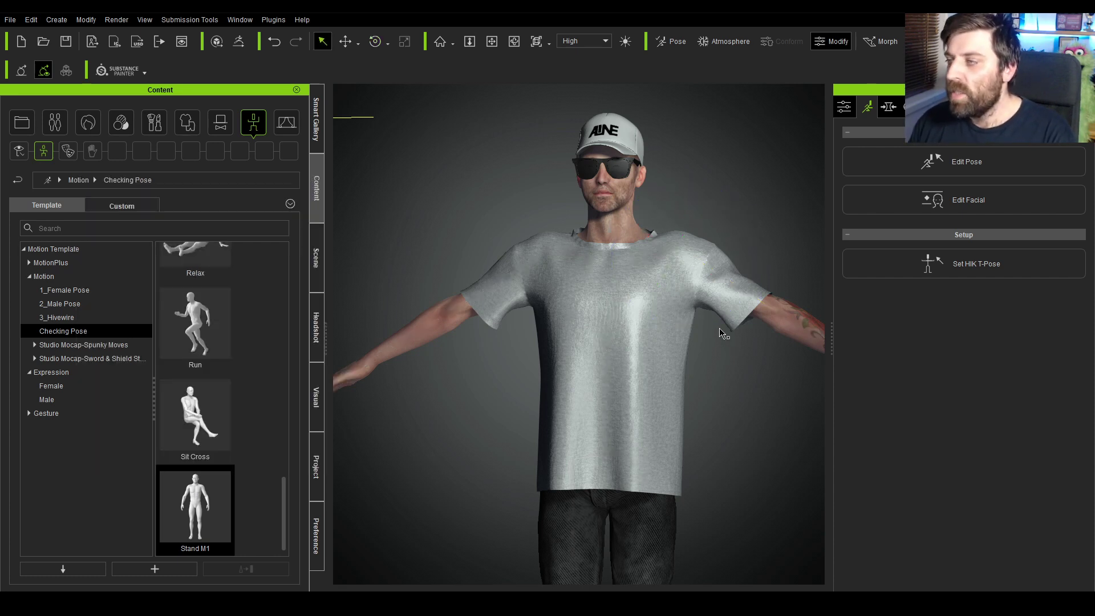
Transfer skin weights to the shirt accessory using the Default template preset
click(725, 307)
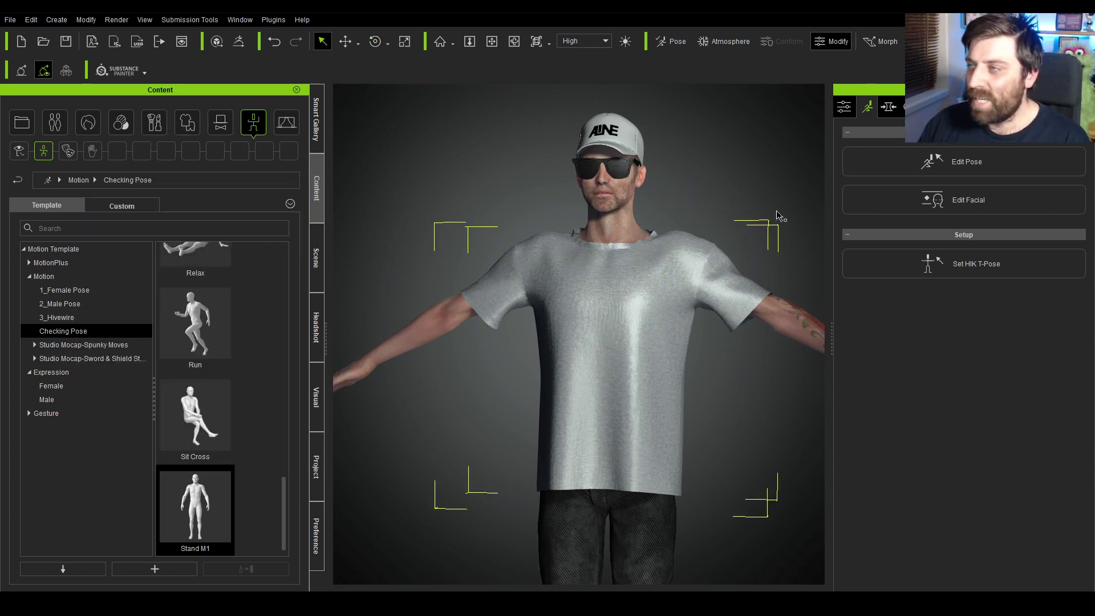
click(847, 110)
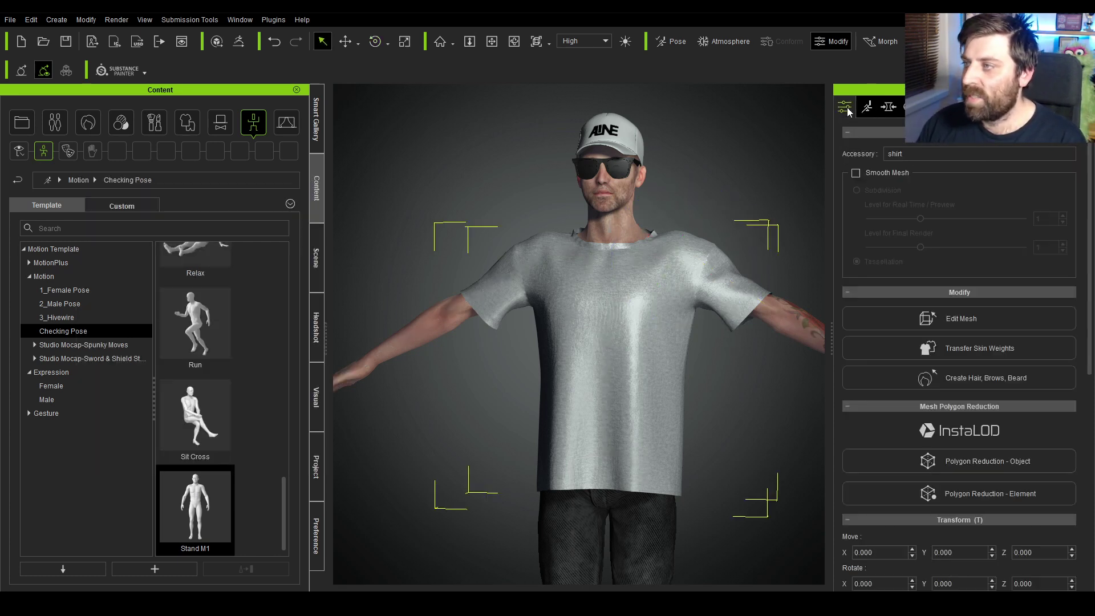
click(933, 349)
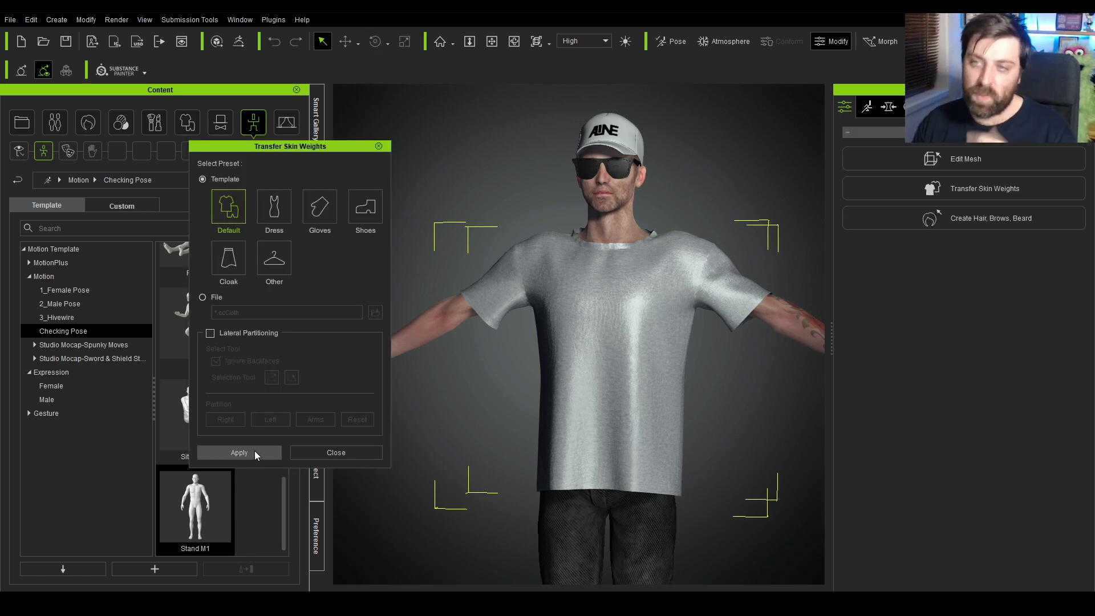
click(240, 452)
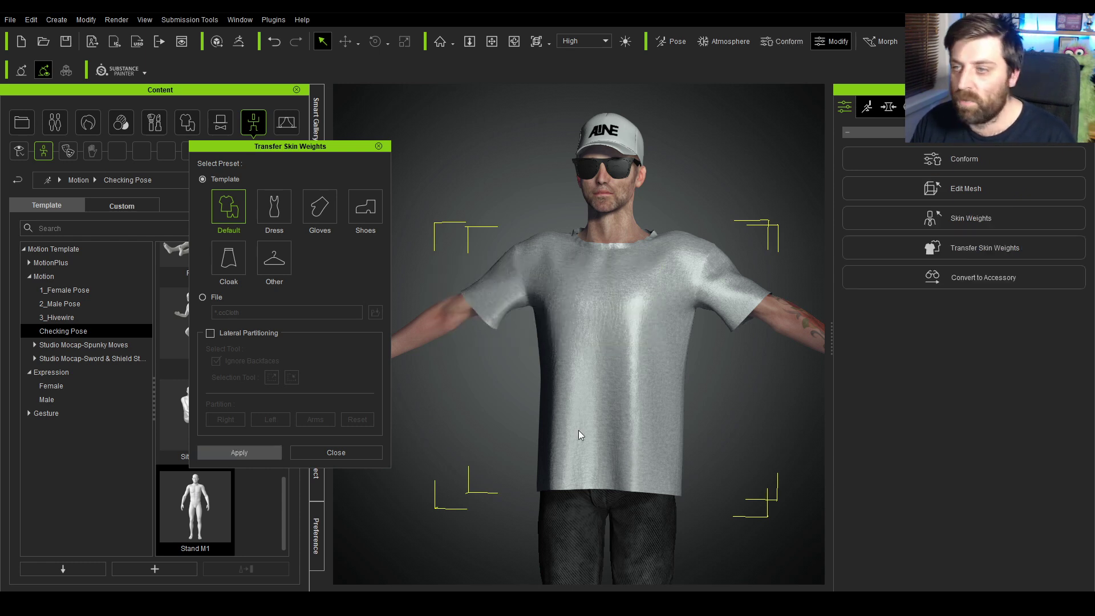
click(379, 146)
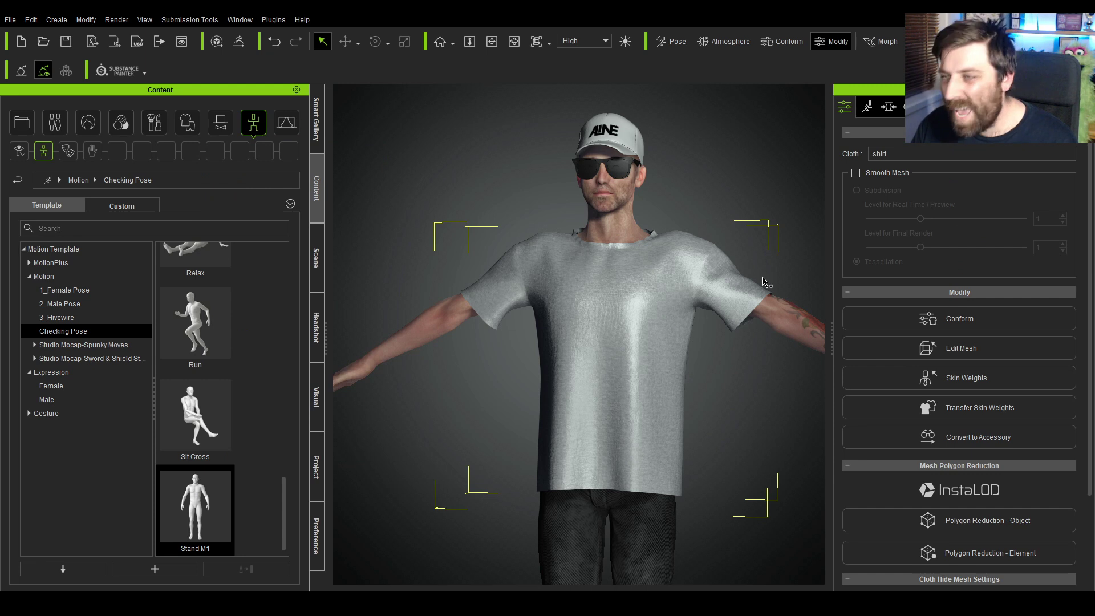
Raise both of the avatar's arms above the shoulders with a mirrored upper-arm rotation and inspect how the shirt deforms at the armpit
click(796, 322)
click(892, 109)
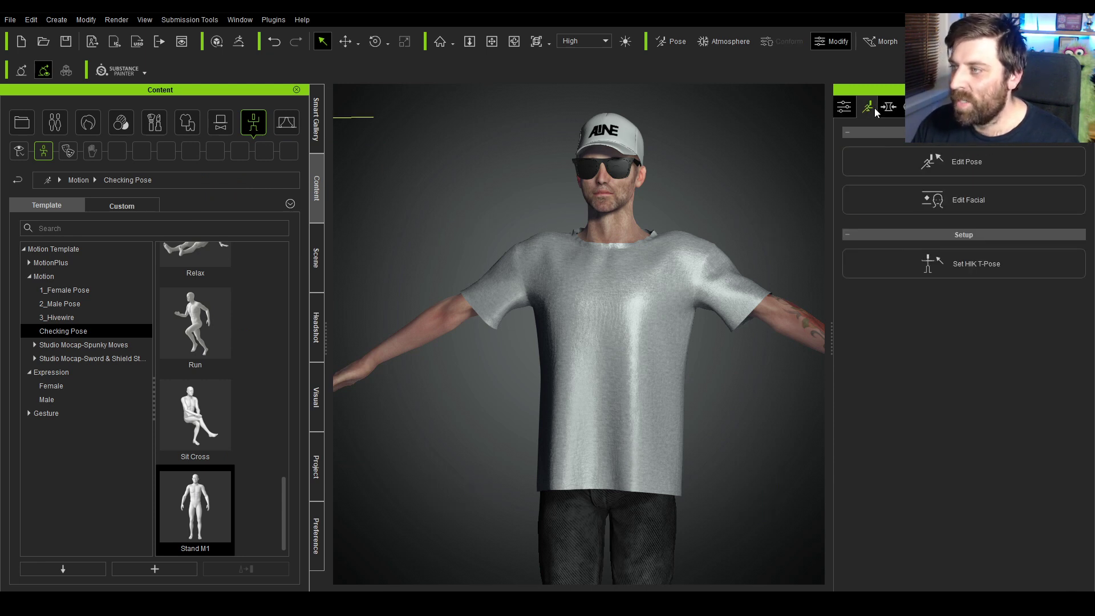
click(911, 170)
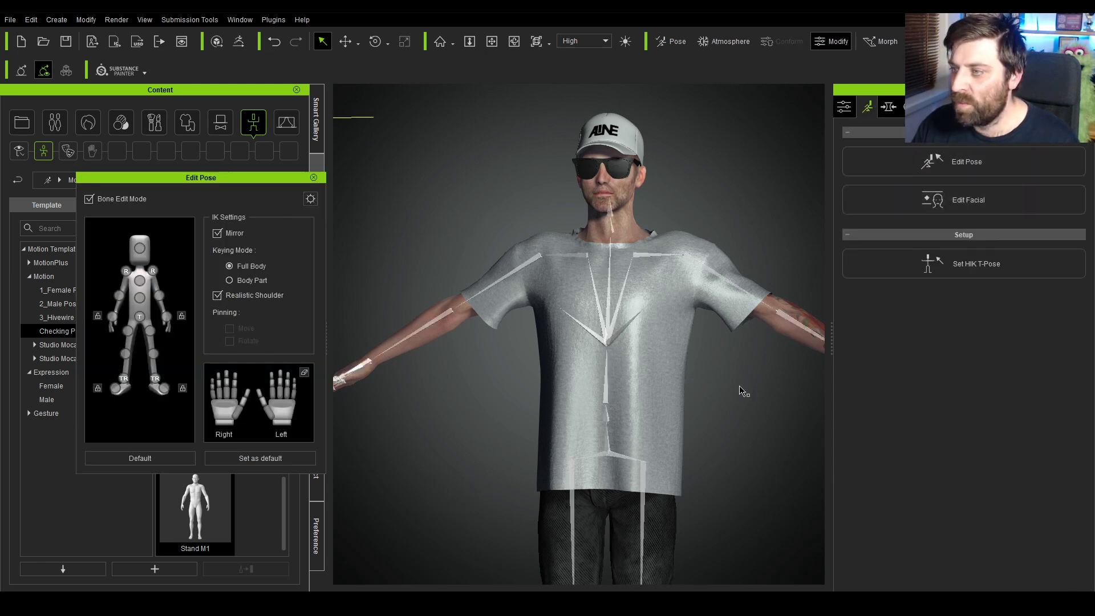
click(738, 285)
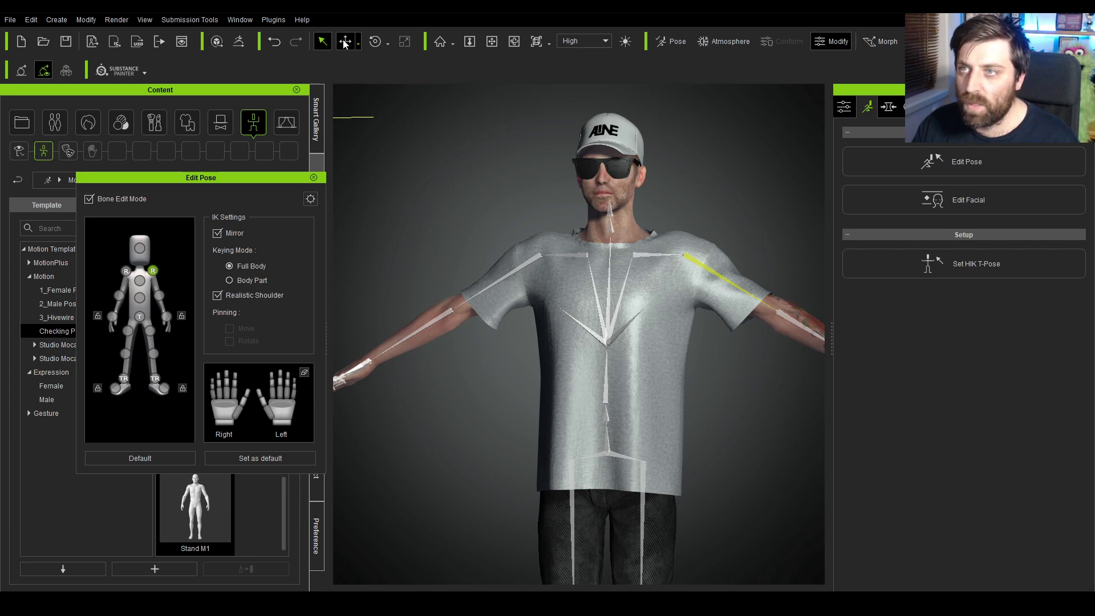
click(374, 41)
drag(735, 204, 726, 218)
right_drag(716, 383, 571, 402)
scroll(742, 422, up, 4)
middle_drag(765, 439, 635, 476)
right_drag(636, 476, 646, 473)
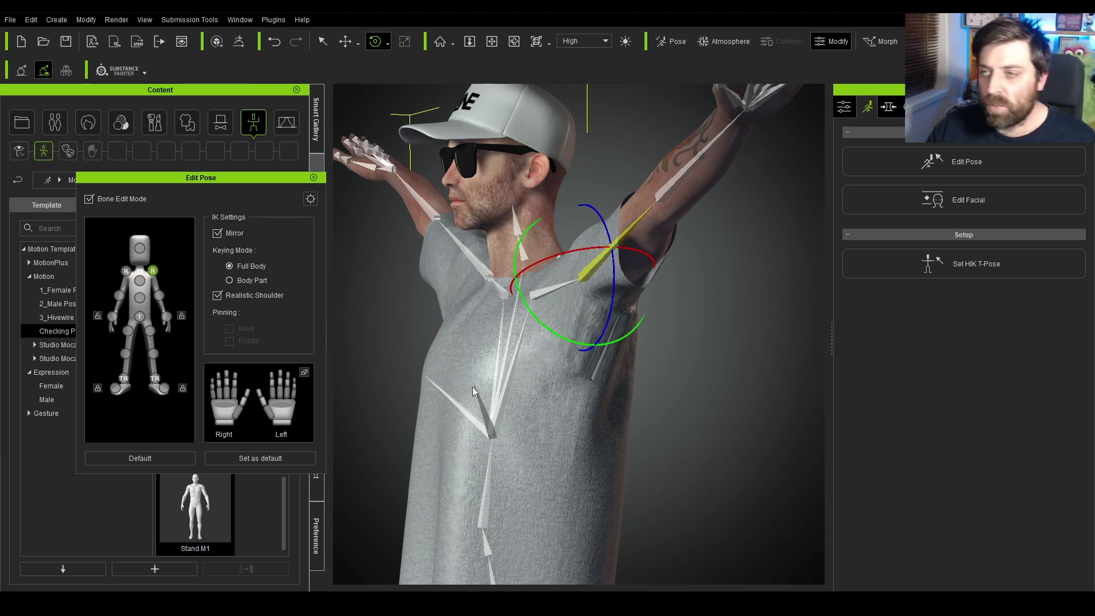
click(314, 178)
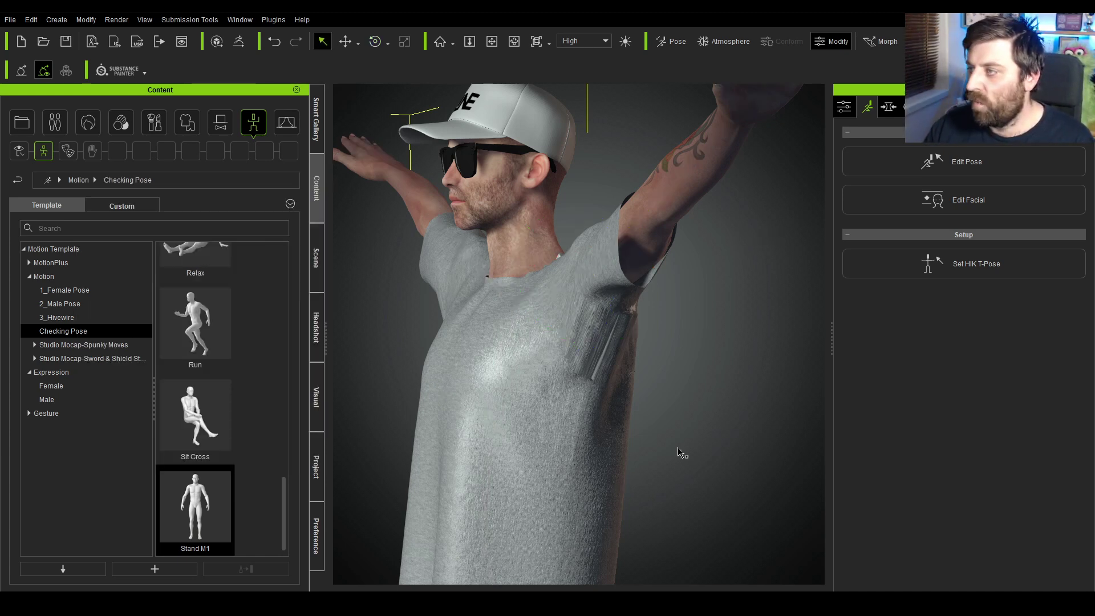
Open the shirt's skin weights for painting with the smooth paint operation
click(840, 111)
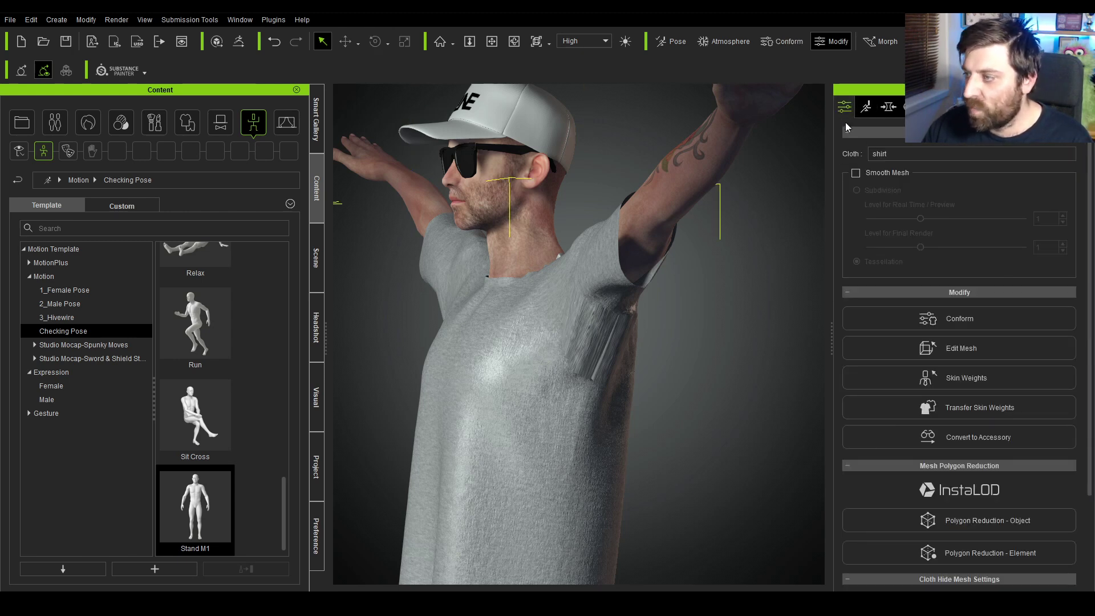
click(994, 380)
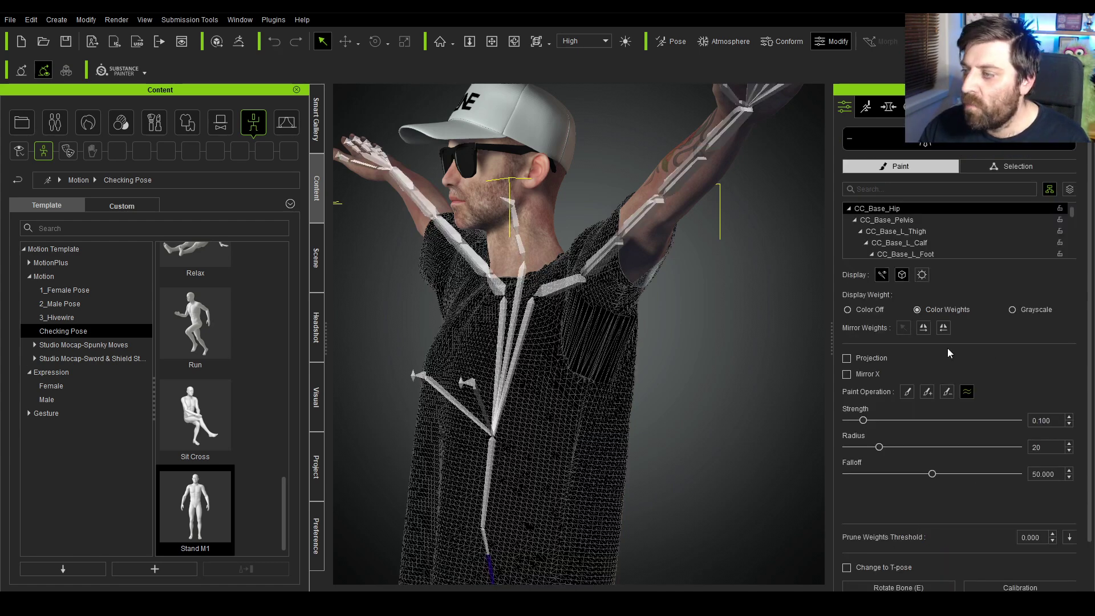
click(966, 392)
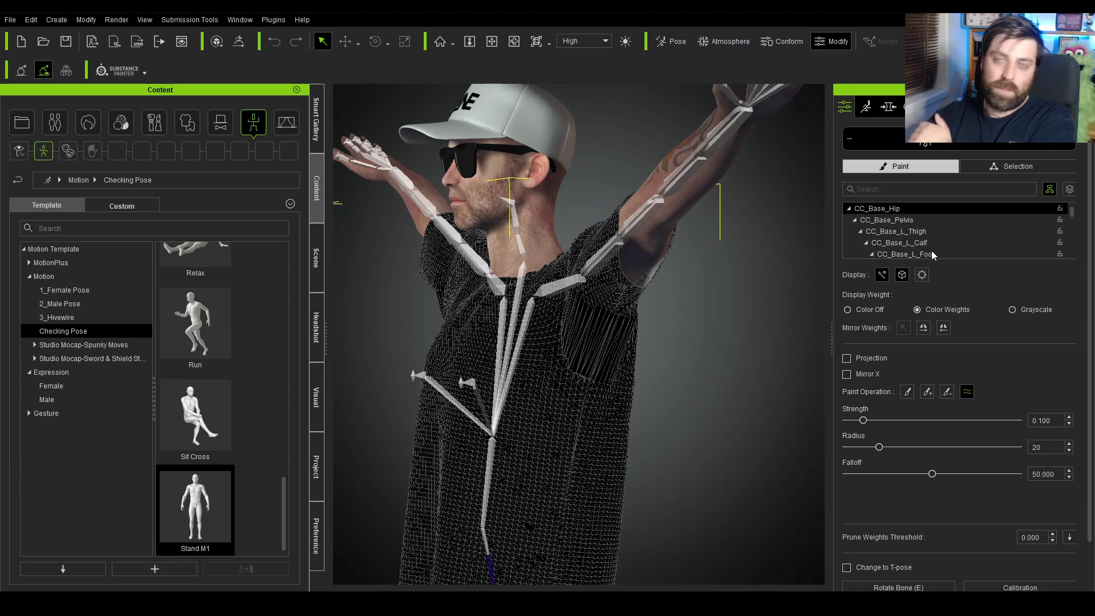
Collapse the left thigh, right thigh and pelvis branches in the bone list
scroll(925, 238, down, 2)
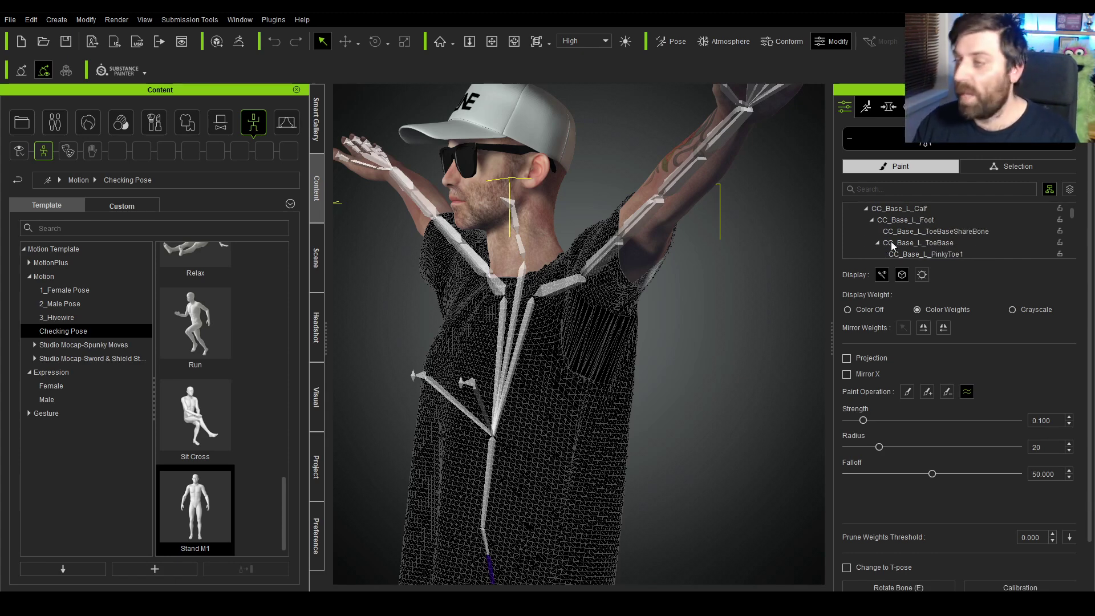
scroll(882, 251, up, 2)
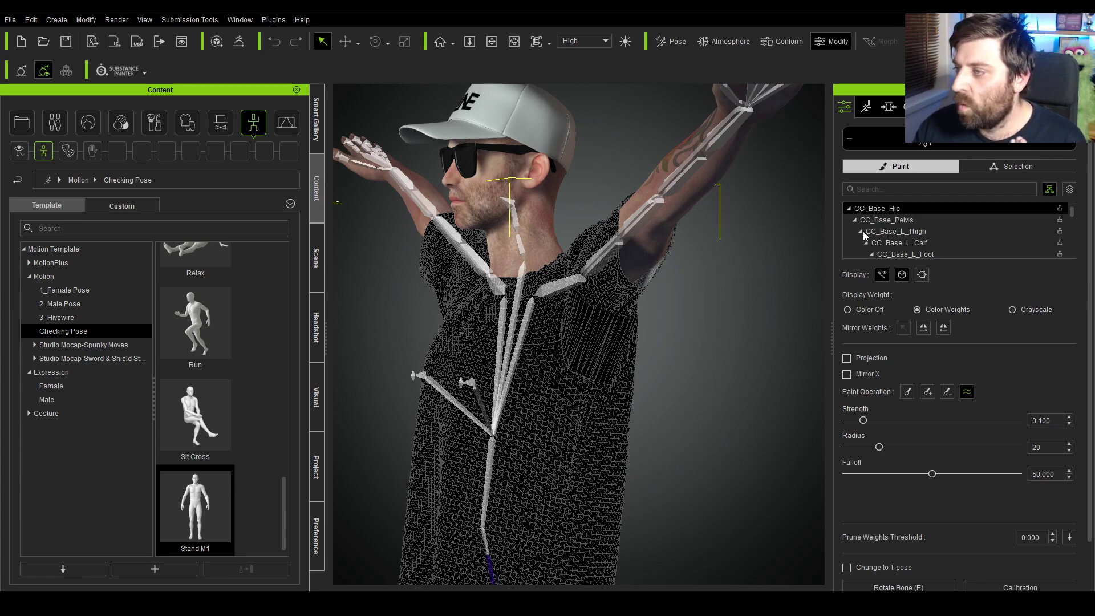
click(860, 232)
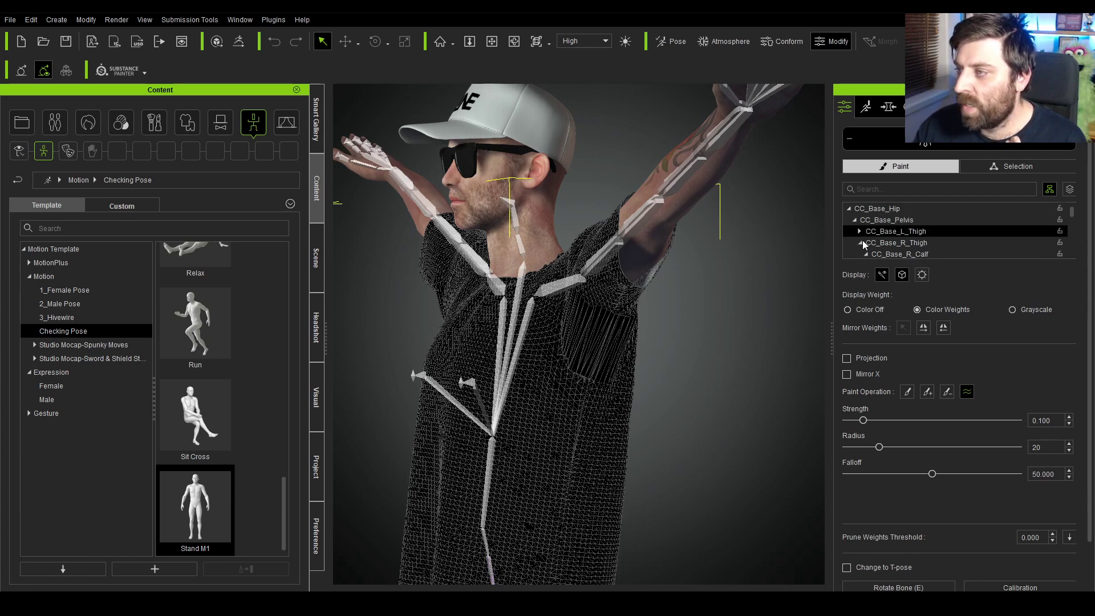
click(863, 241)
click(859, 221)
Collapse the CC_Base_NeckTwist01 branch and display the CC_Base_L_Clavicle weights on the shirt around the left armpit
scroll(888, 213, down, 1)
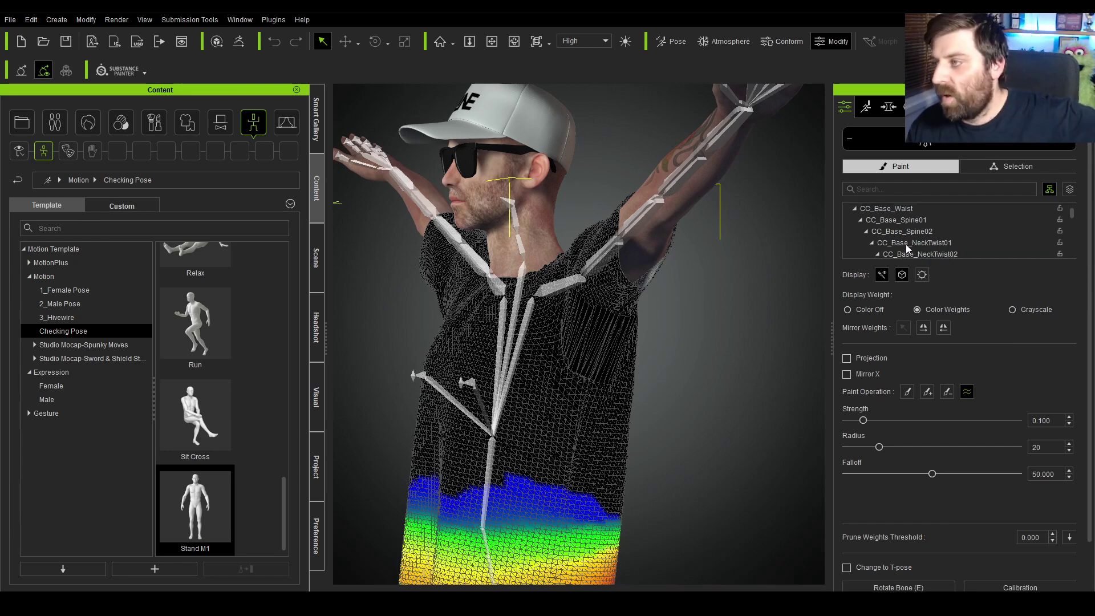
scroll(907, 246, down, 1)
click(874, 233)
scroll(902, 228, down, 1)
click(872, 221)
click(905, 232)
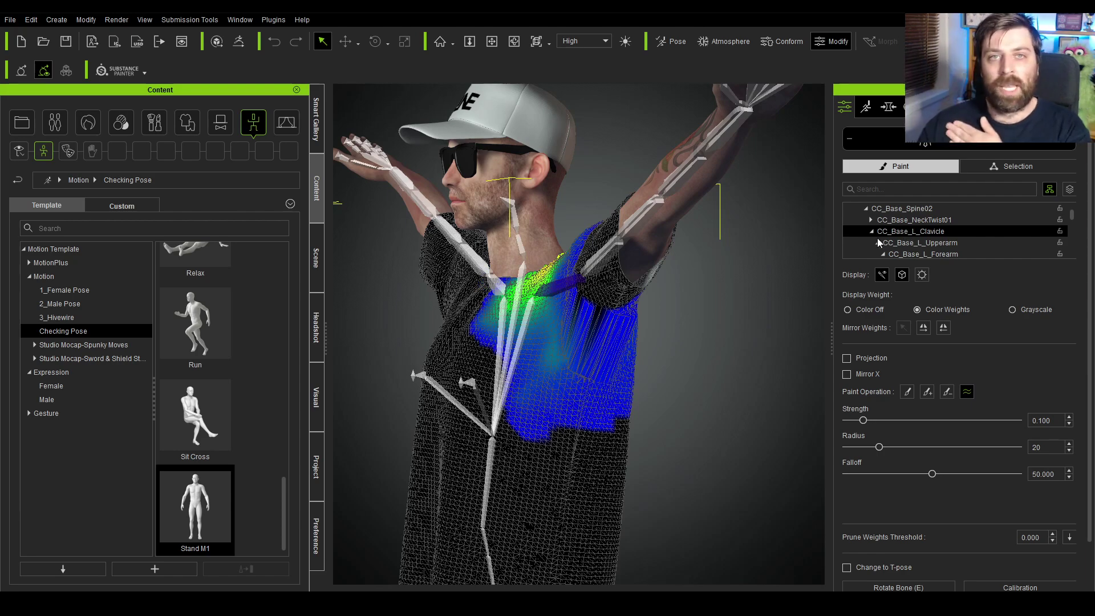
mouse_move(672, 359)
right_down()
mouse_move(742, 376)
mouse_move(736, 386)
mouse_move(707, 375)
mouse_move(700, 355)
right_up()
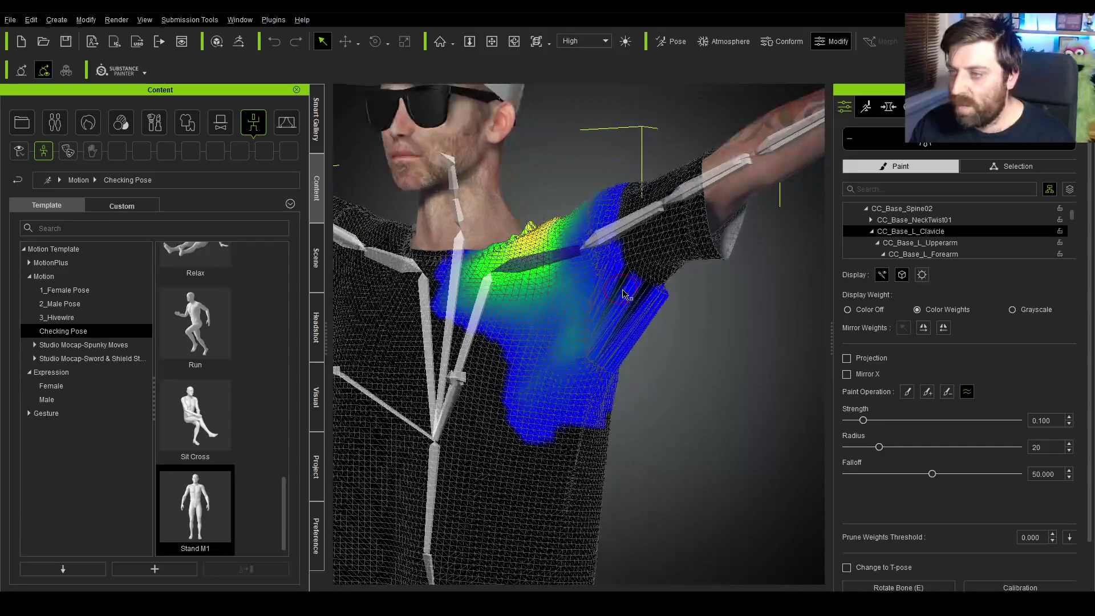
mouse_move(677, 306)
right_down()
mouse_move(677, 342)
mouse_move(639, 342)
mouse_move(589, 286)
right_up()
Collapse the CC_Base_L_Forearm branch and select CC_Base_L_UpperarmTwist01 as the bone to paint
scroll(943, 247, down, 1)
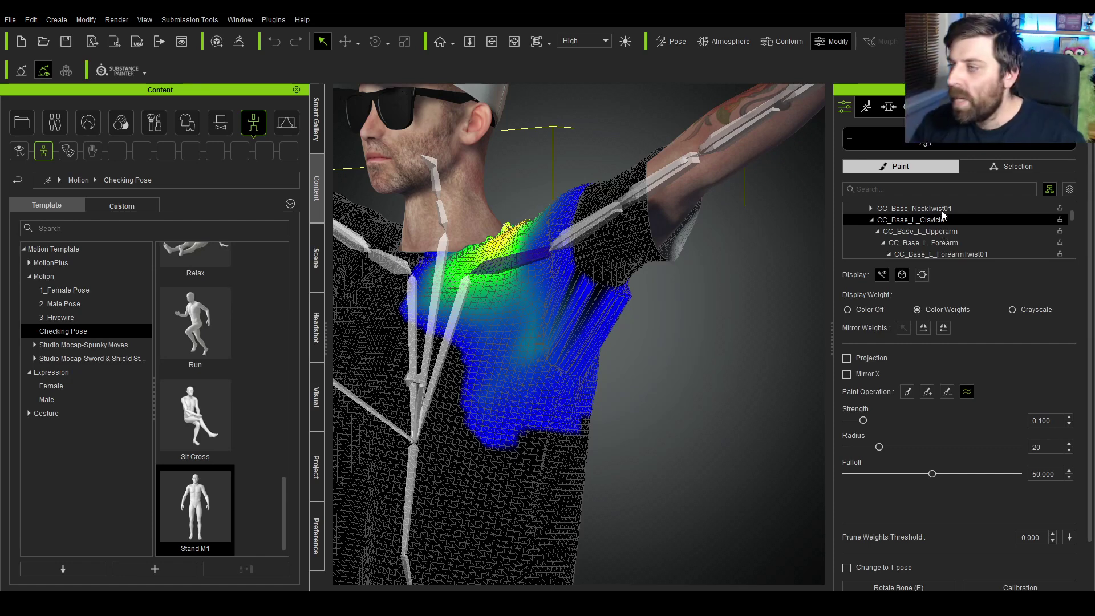
click(920, 232)
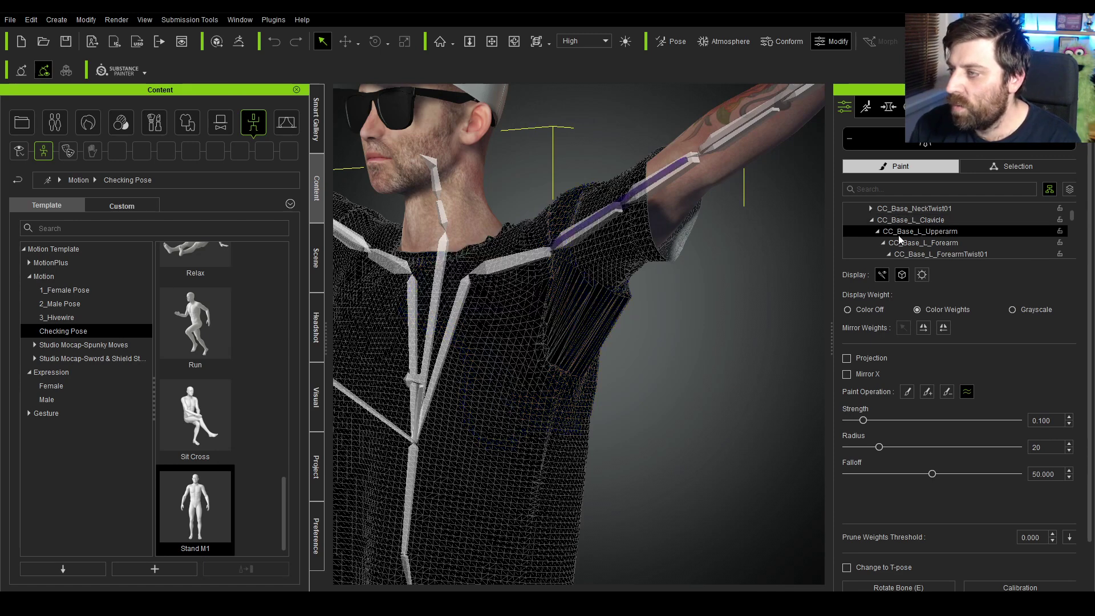
click(878, 231)
click(874, 242)
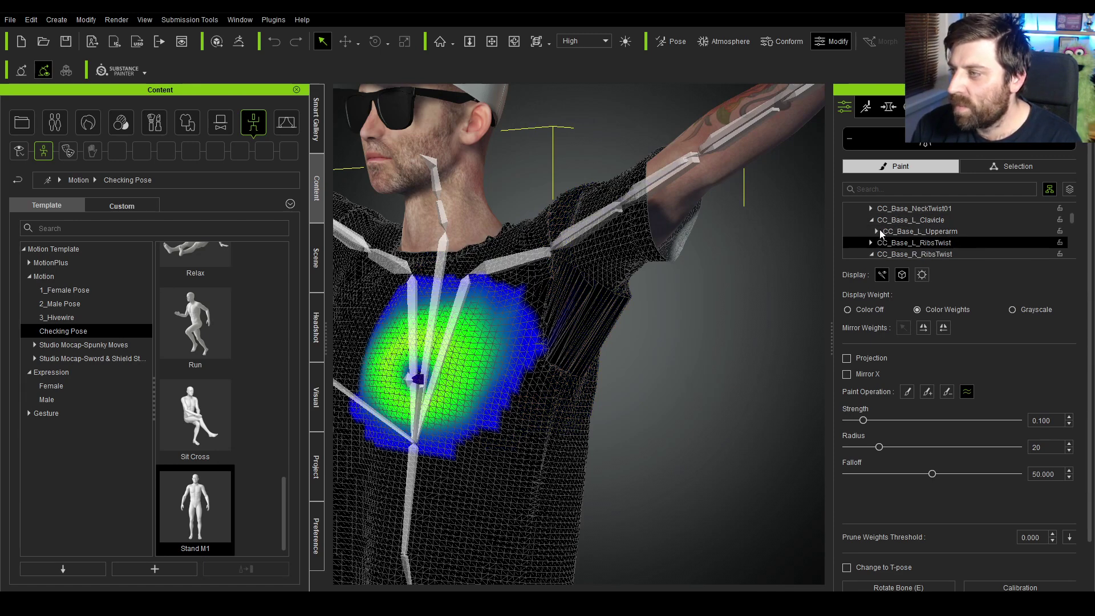
click(879, 230)
scroll(889, 230, down, 1)
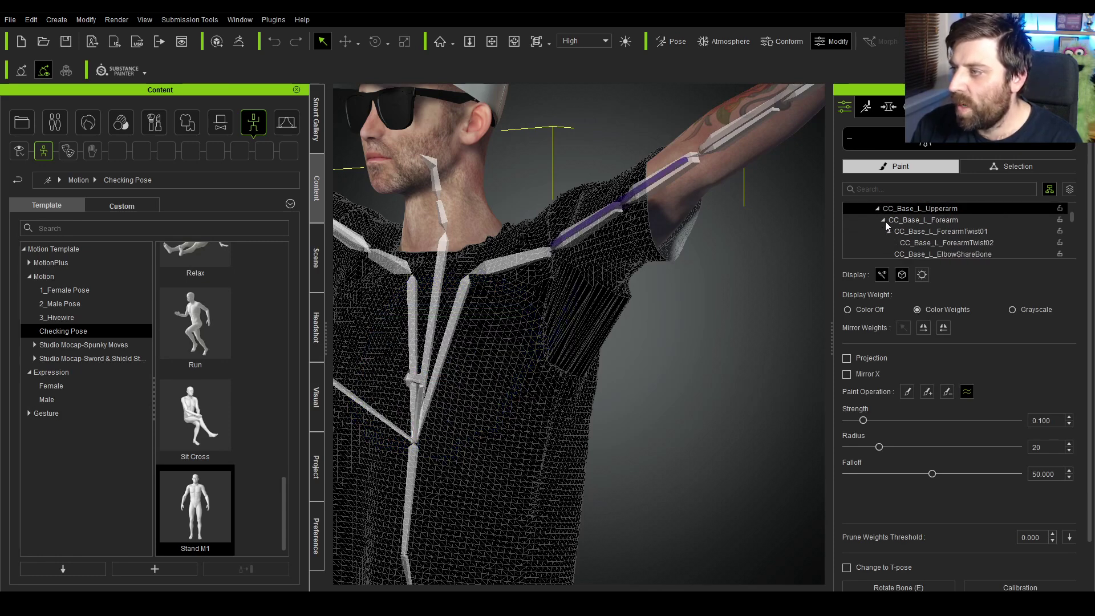
click(884, 221)
click(912, 233)
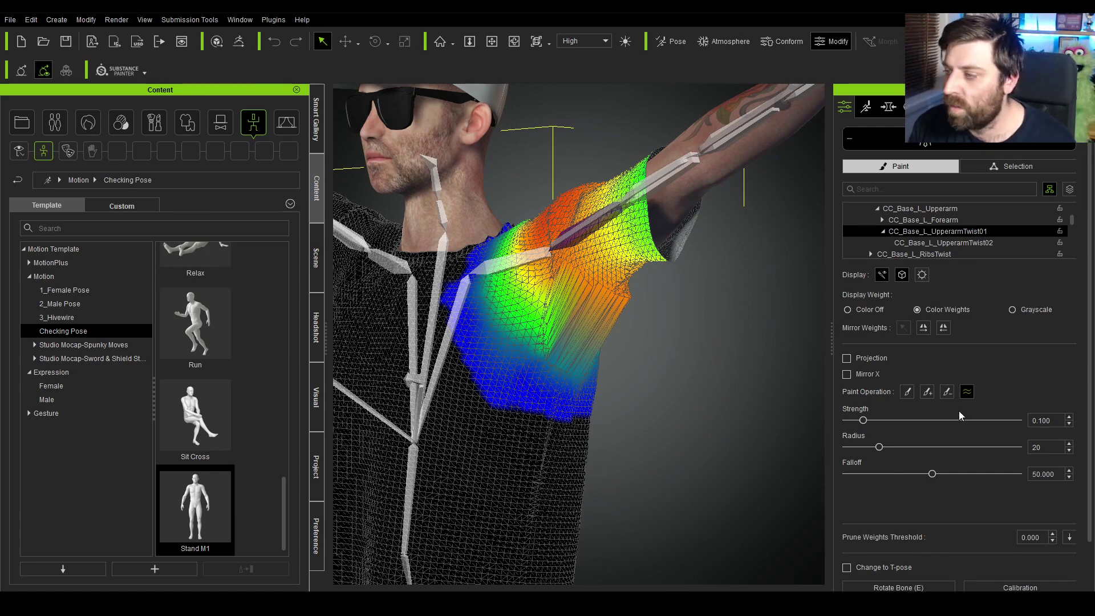
Smooth the CC_Base_L_UpperarmTwist01 weights over the stretched armpit area from the front and back of the shirt
right_drag(713, 356, 575, 327)
drag(537, 276, 600, 294)
right_drag(687, 324, 424, 281)
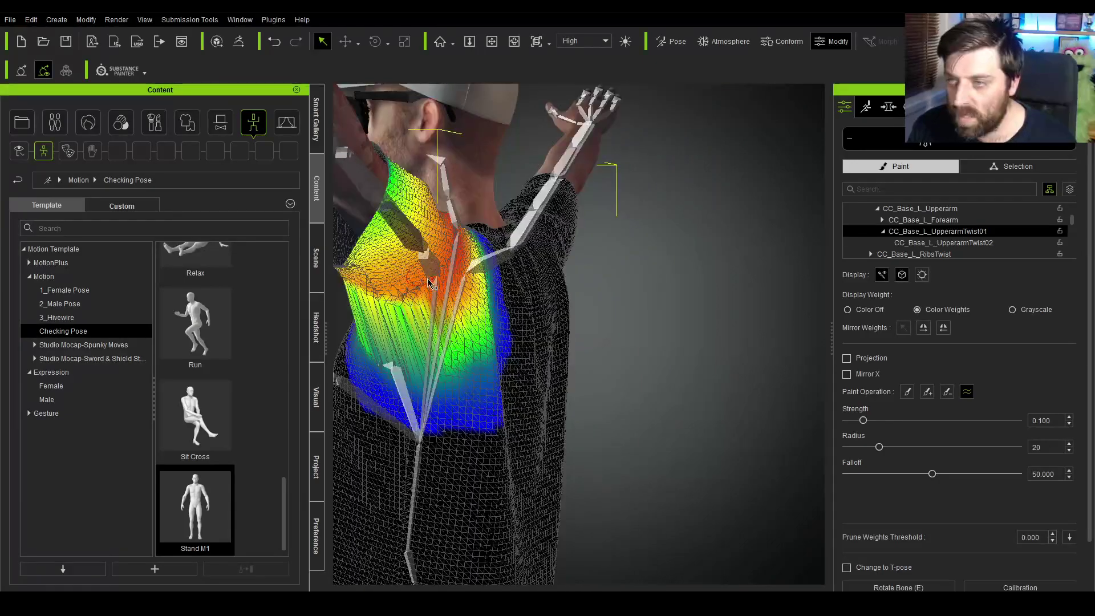
mouse_move(429, 284)
mouse_down()
mouse_move(402, 308)
mouse_move(438, 306)
mouse_up()
right_drag(403, 341, 693, 404)
Smooth the CC_Base_L_UpperarmTwist02 weights on the stretched polygons directly below the left sleeve
click(932, 243)
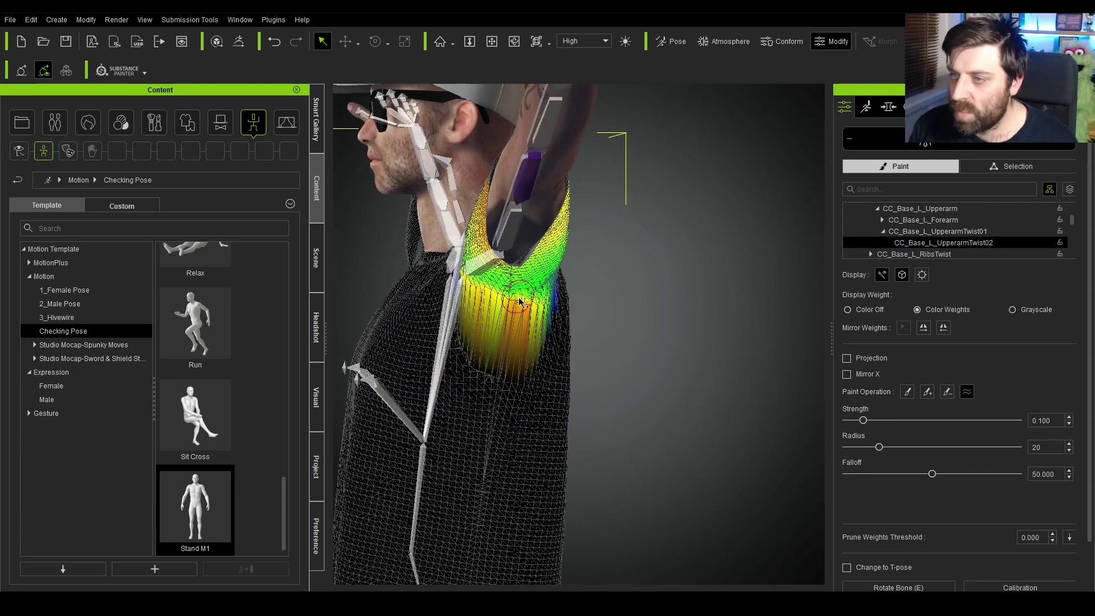
mouse_move(515, 306)
mouse_down()
mouse_move(536, 303)
mouse_move(496, 319)
mouse_up()
right_drag(643, 356, 713, 358)
mouse_move(593, 310)
mouse_down()
mouse_move(539, 288)
mouse_move(536, 326)
mouse_up()
Display the CC_Base_L_Clavicle weights and examine them from the front to the back of the left shoulder
click(934, 210)
scroll(934, 217, up, 1)
click(929, 211)
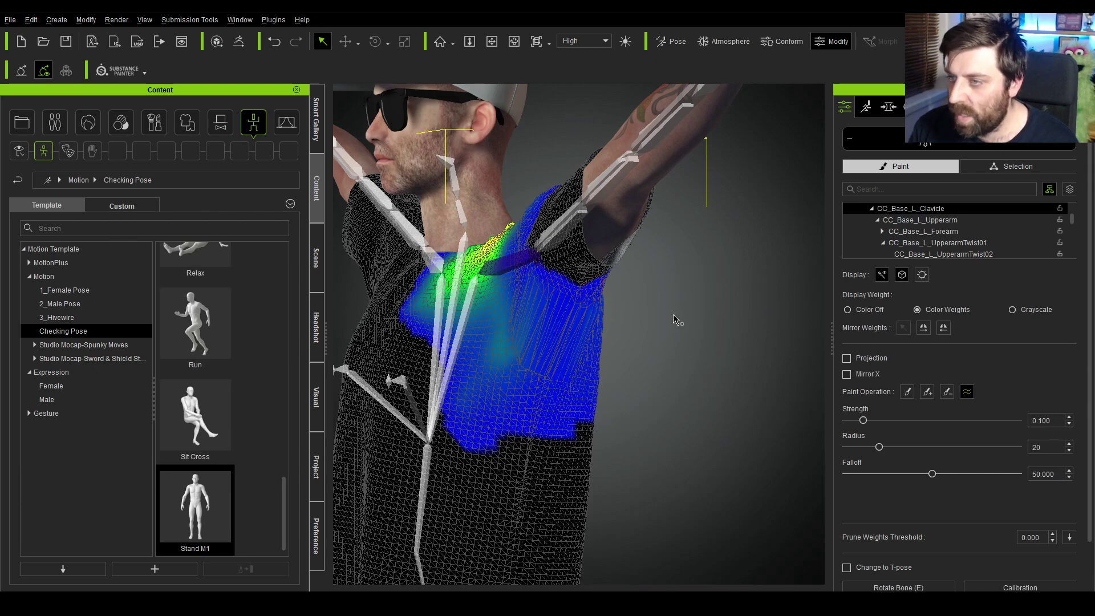
right_drag(675, 319, 460, 284)
Smooth the CC_Base_L_UpperarmTwist01 weights down the side of the armpit and around its back and front edges
scroll(942, 234, down, 1)
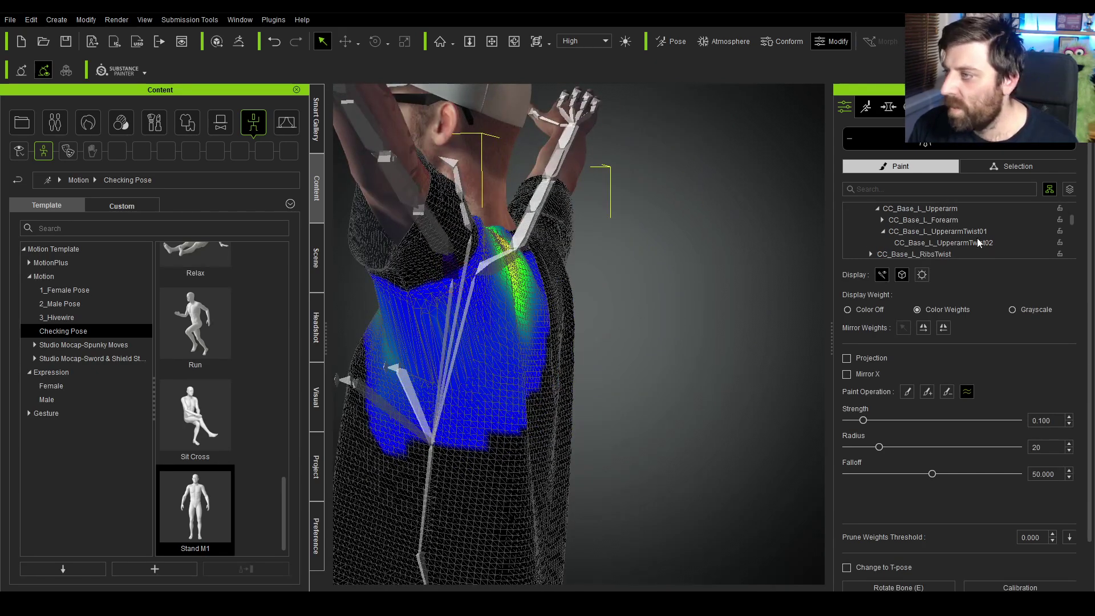
click(978, 236)
right_drag(507, 395, 580, 353)
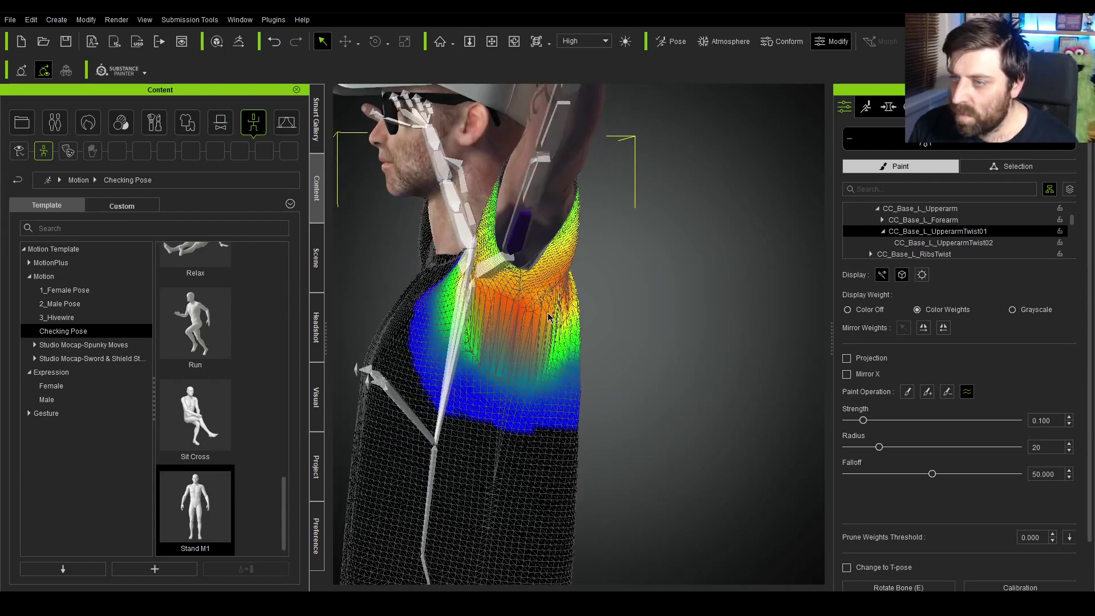
mouse_move(544, 318)
mouse_down()
mouse_move(492, 334)
mouse_move(516, 377)
mouse_move(542, 371)
mouse_up()
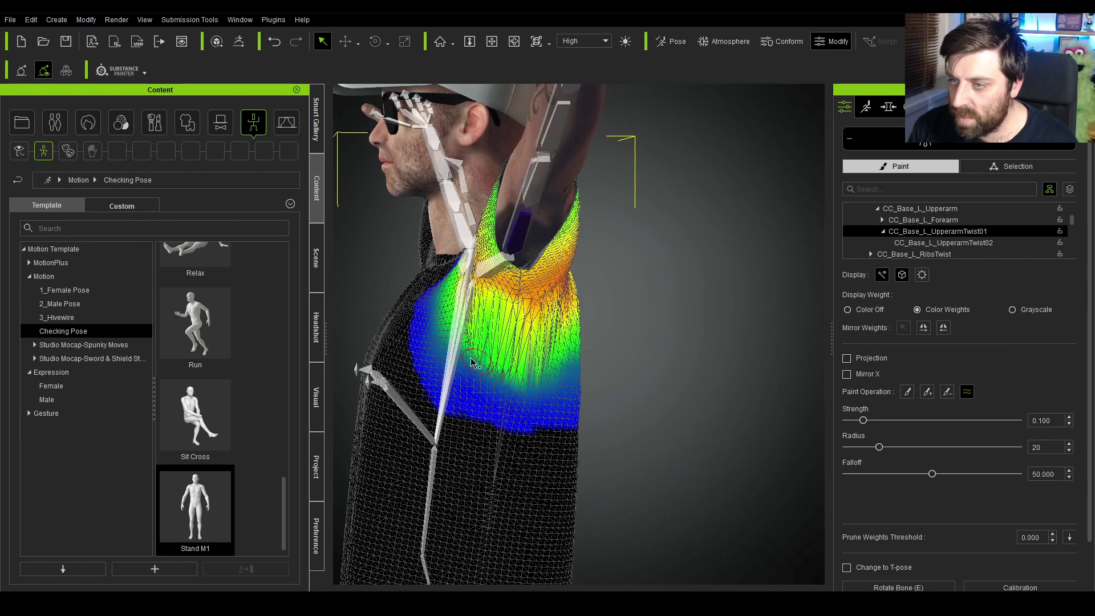
right_drag(648, 374, 451, 368)
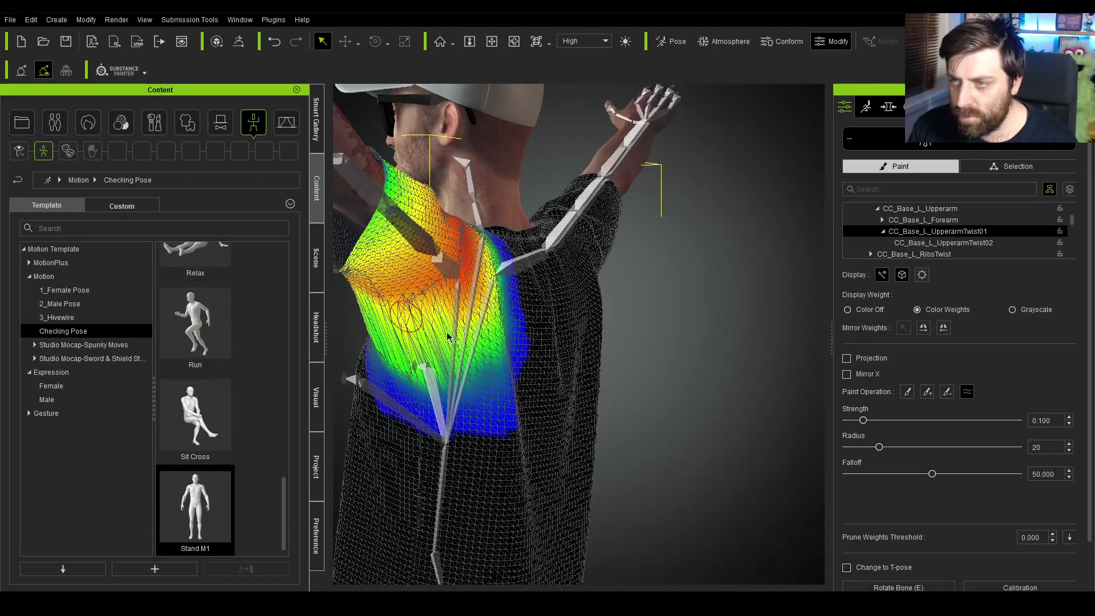
right_drag(416, 311, 761, 368)
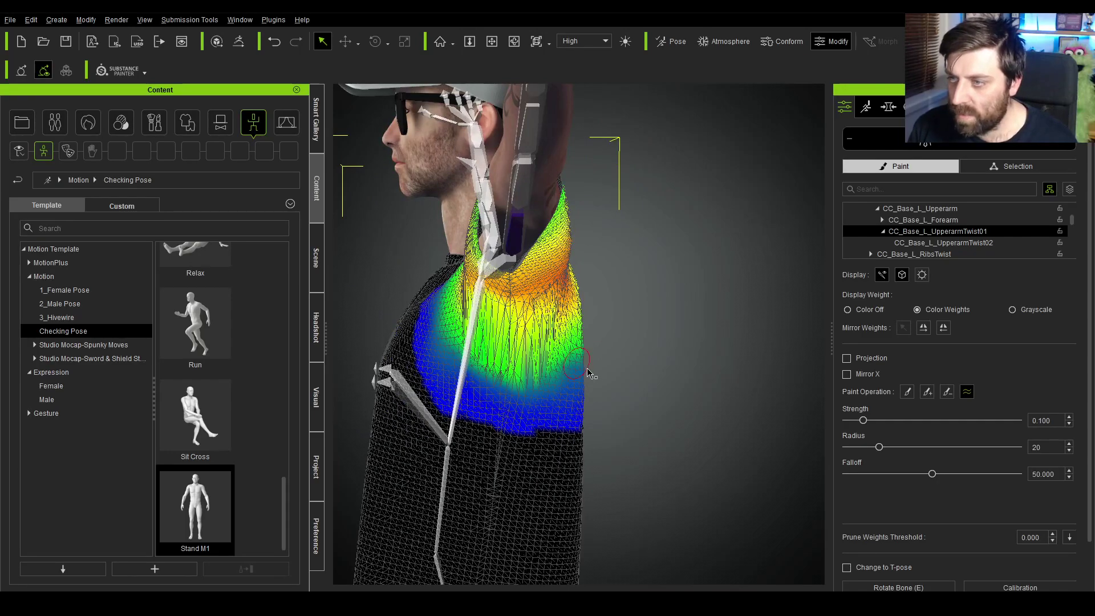
right_drag(591, 374, 601, 320)
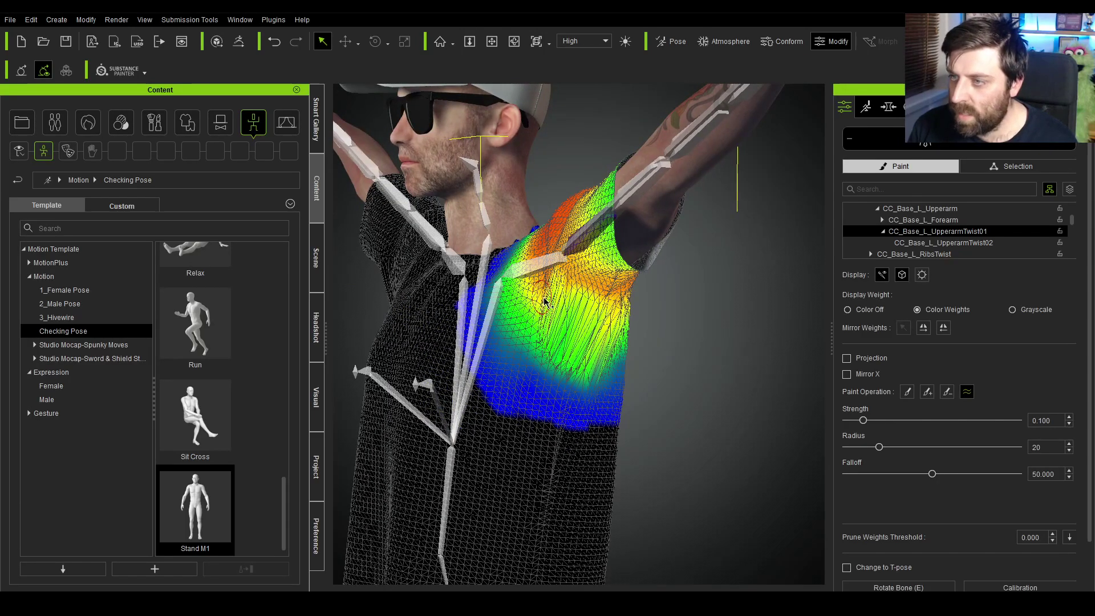
Smooth the CC_Base_L_UpperarmTwist02 weights around the left armpit, working from the front round to the back
click(934, 246)
right_drag(679, 385, 571, 331)
mouse_move(510, 323)
mouse_down()
mouse_move(497, 351)
mouse_move(561, 374)
mouse_up()
right_drag(638, 358, 502, 342)
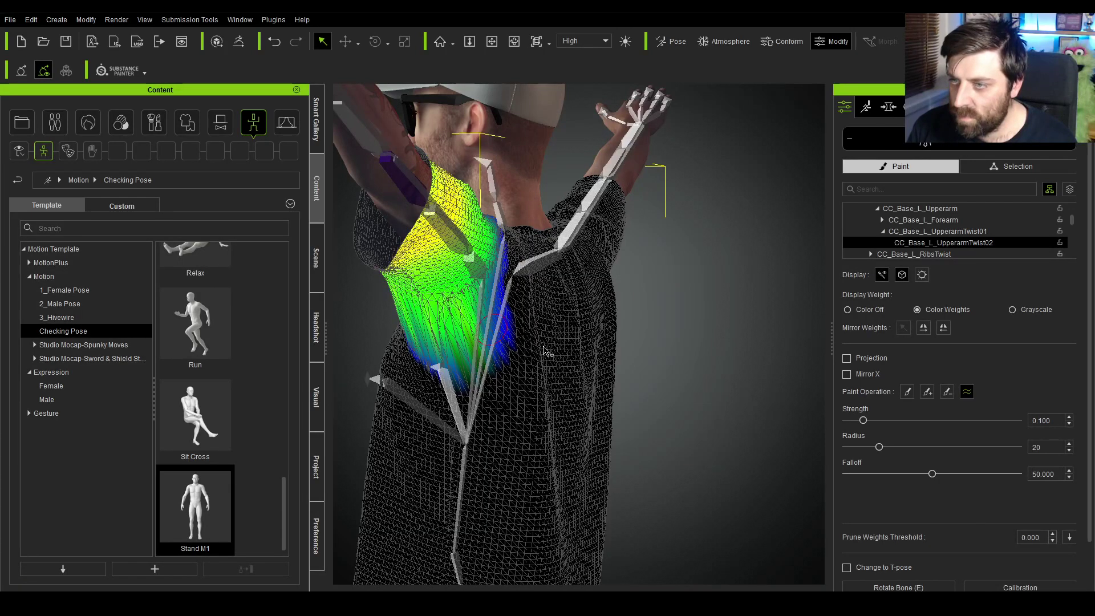
right_drag(579, 364, 672, 337)
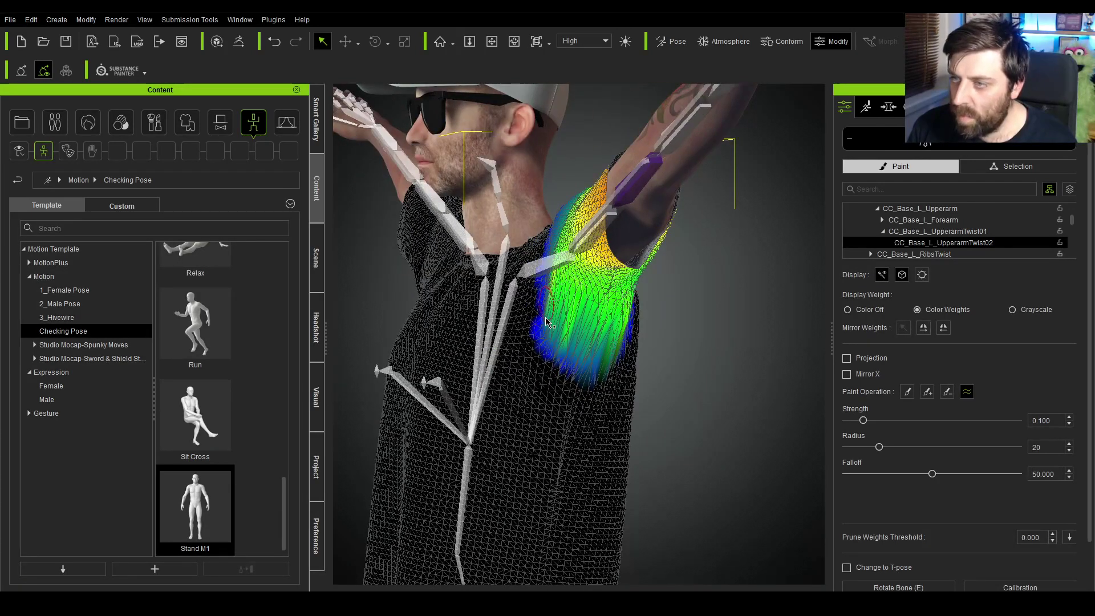
Select CC_Base_L_Clavicle and smooth its weights on the side of the shirt below the left armpit
click(933, 210)
scroll(933, 215, up, 1)
click(924, 208)
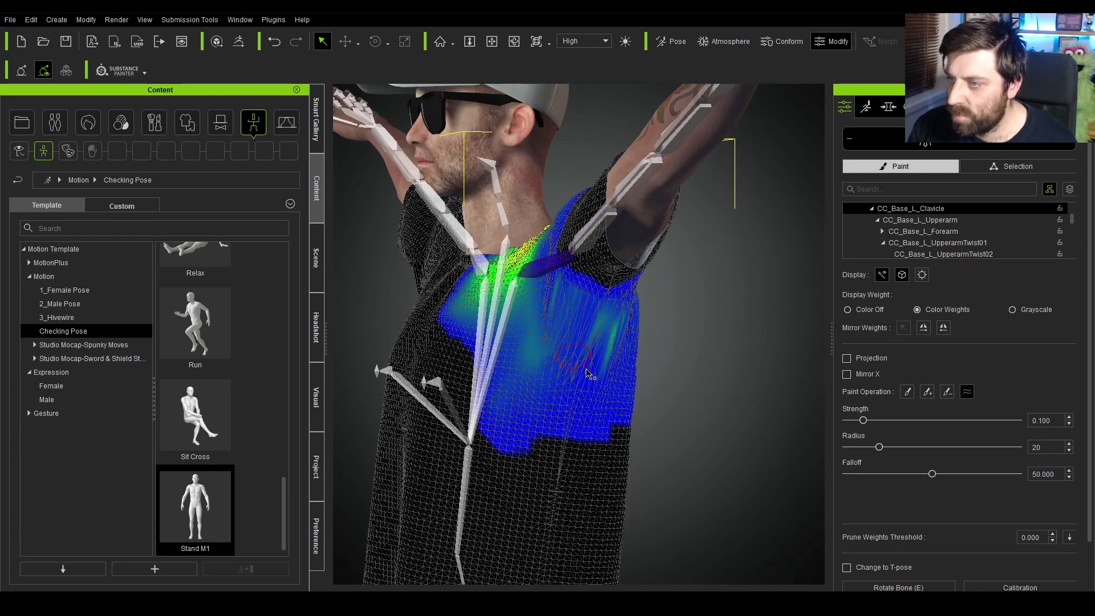
right_drag(667, 358, 590, 309)
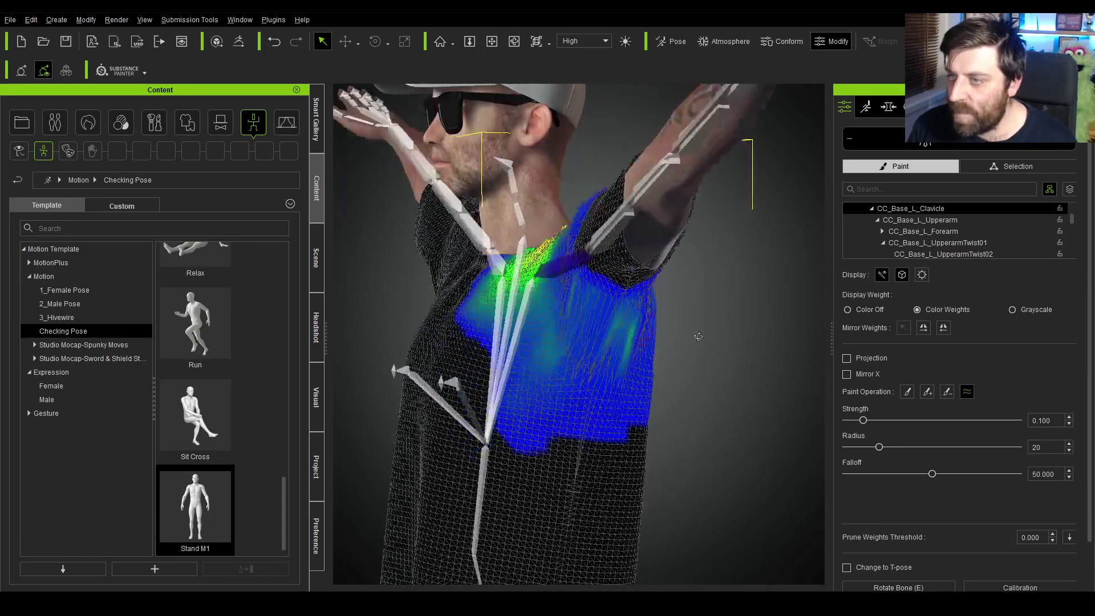
Smooth the CC_Base_L_UpperarmTwist01 weights again across the back, side and front of the armpit, working close up
click(951, 247)
mouse_move(638, 341)
mouse_down()
mouse_move(616, 331)
mouse_move(593, 291)
mouse_move(623, 306)
mouse_move(558, 350)
mouse_move(628, 376)
mouse_up()
right_drag(607, 377, 477, 337)
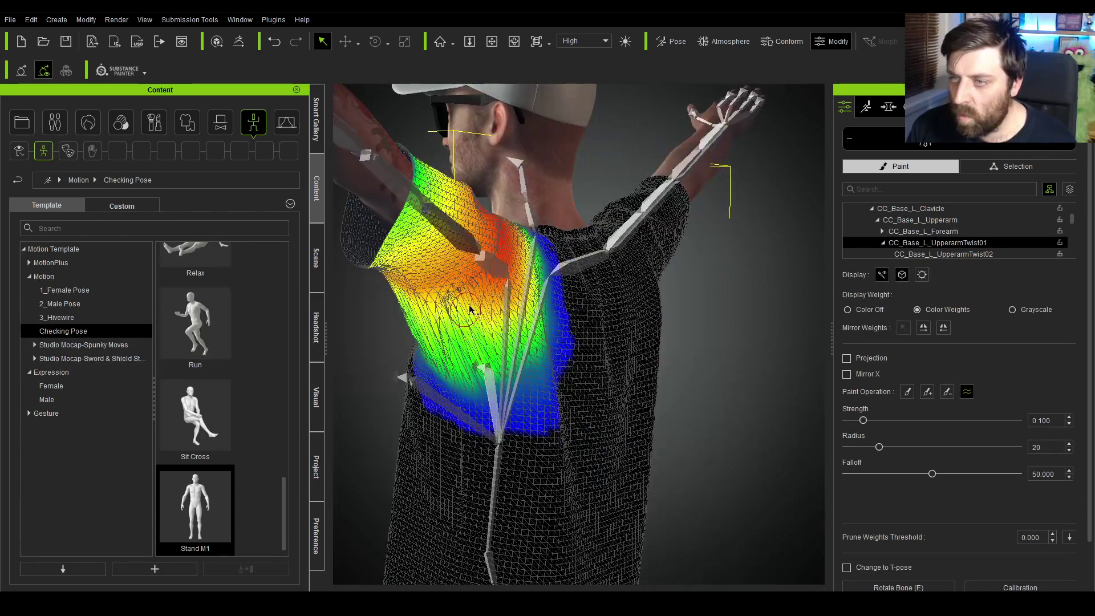
scroll(485, 345, up, 3)
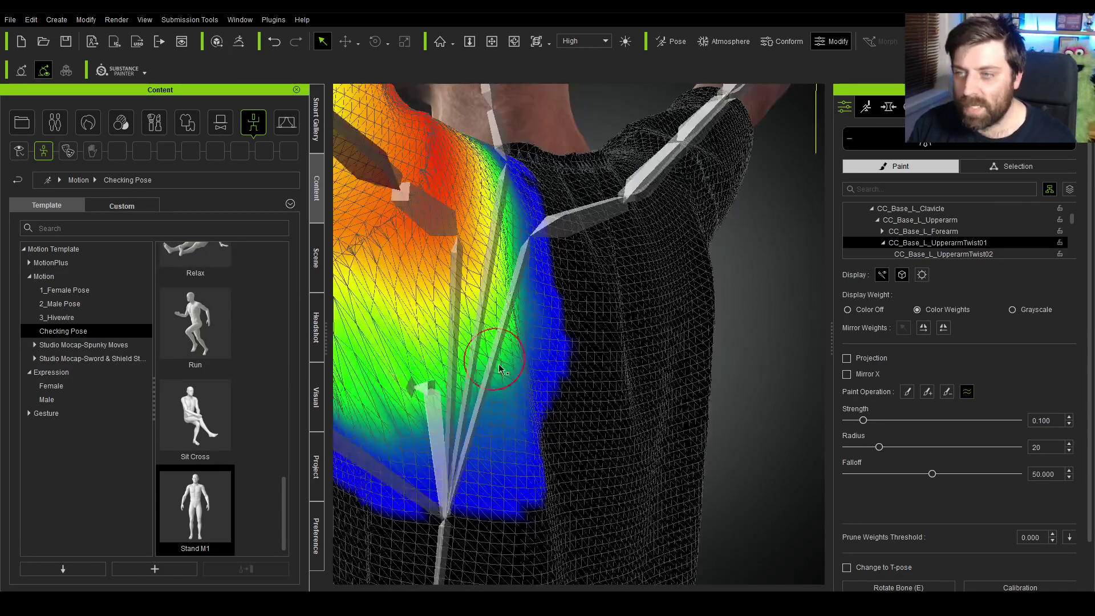
scroll(426, 385, up, 2)
mouse_move(427, 386)
right_down()
mouse_move(679, 371)
mouse_move(691, 354)
right_up()
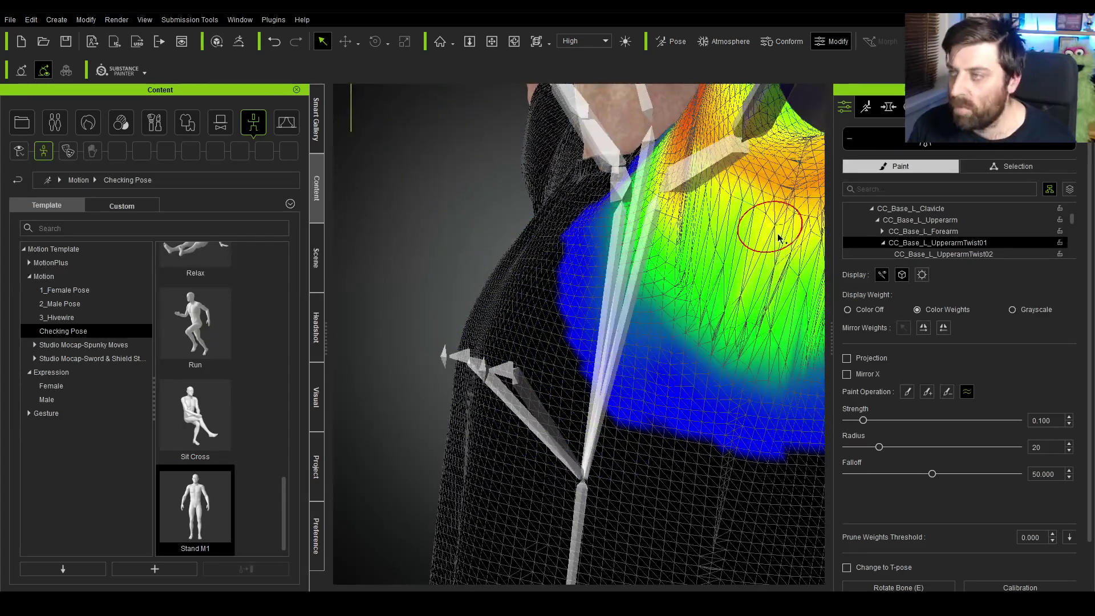
right_drag(780, 288, 717, 301)
middle_drag(744, 300, 707, 306)
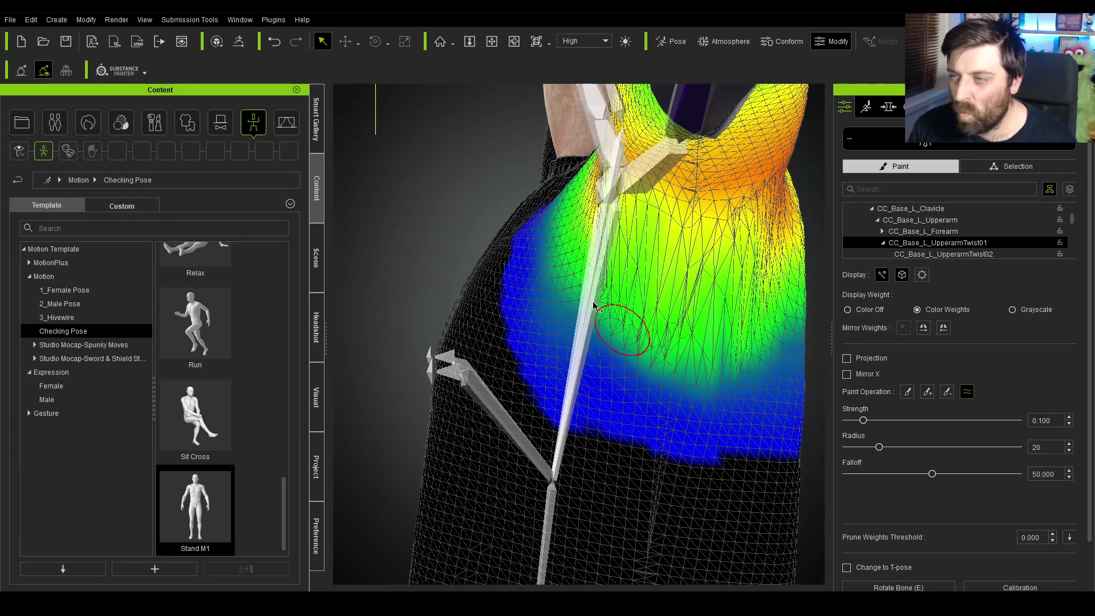
right_drag(720, 358, 702, 352)
Smooth the jagged lower edge of the CC_Base_L_UpperarmTwist02 weights below the left armpit
click(938, 255)
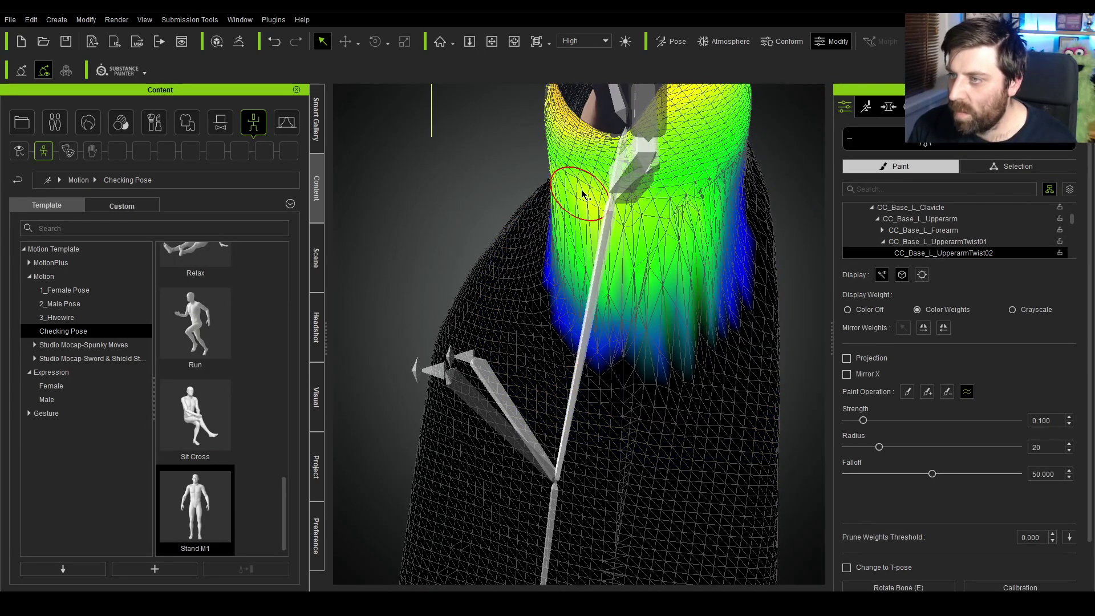
right_drag(559, 315, 721, 346)
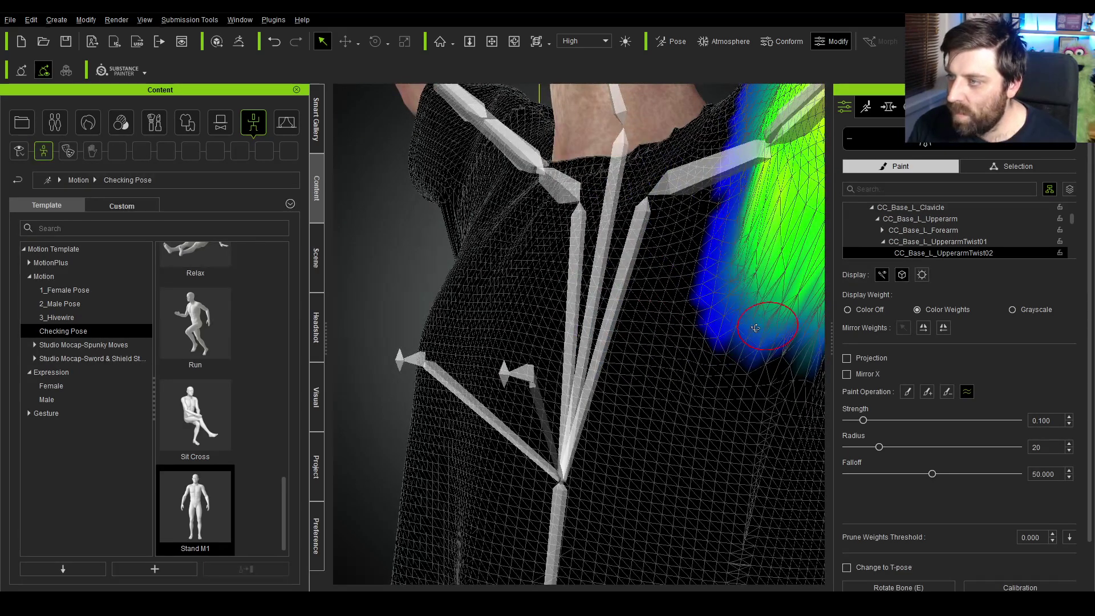
mouse_move(761, 289)
right_down()
mouse_move(677, 331)
mouse_move(733, 336)
right_up()
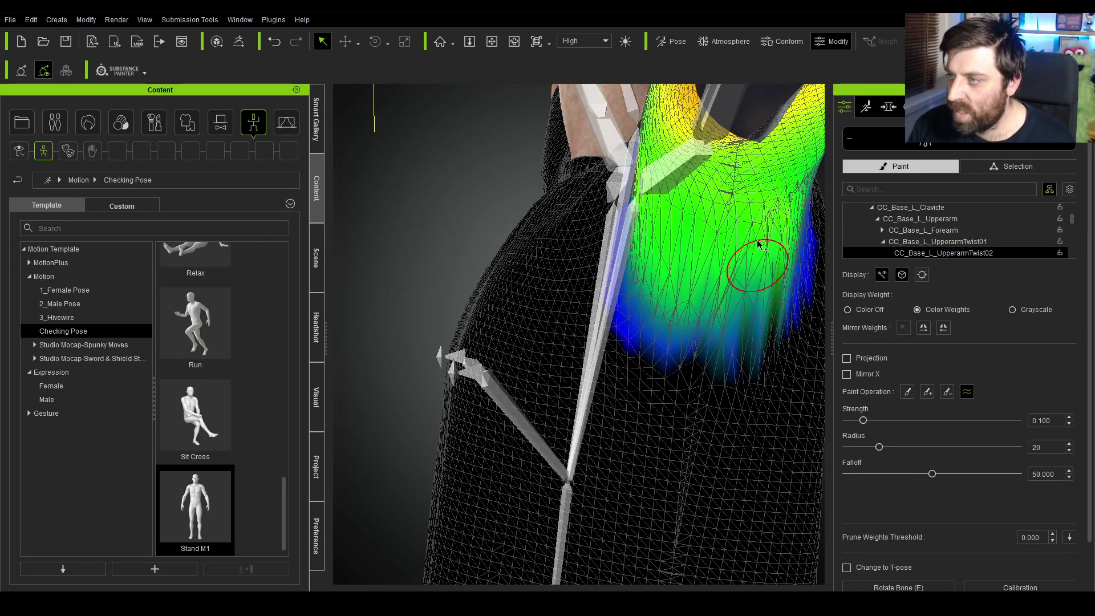
mouse_move(674, 322)
right_down()
mouse_move(733, 359)
mouse_move(707, 359)
mouse_move(754, 275)
right_up()
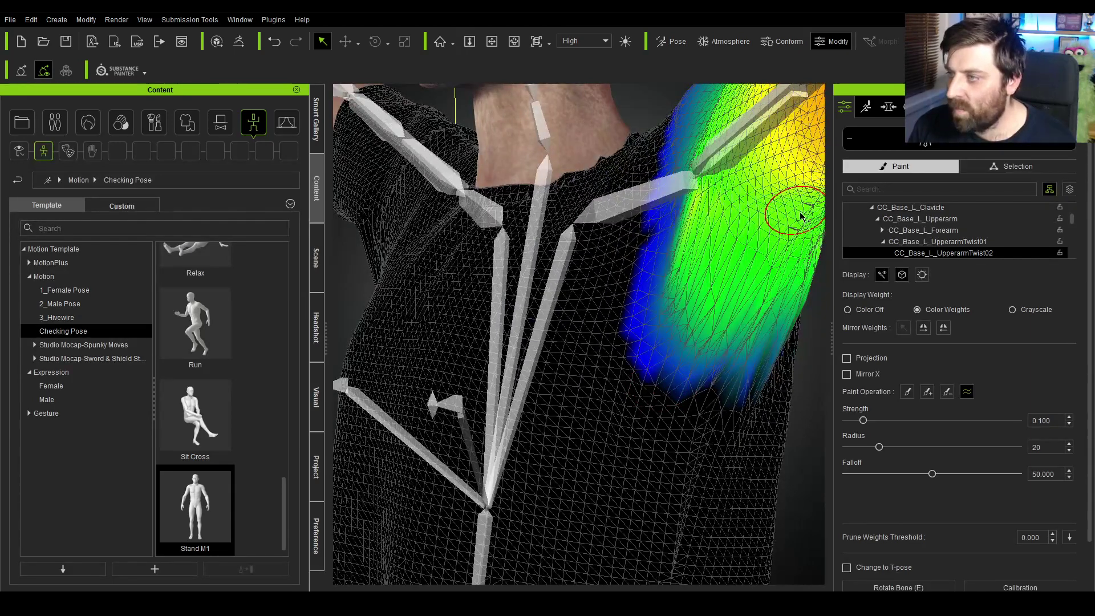
Smooth out the stronger CC_Base_L_Clavicle weight streak on the side of the shirt below the armpit
click(928, 209)
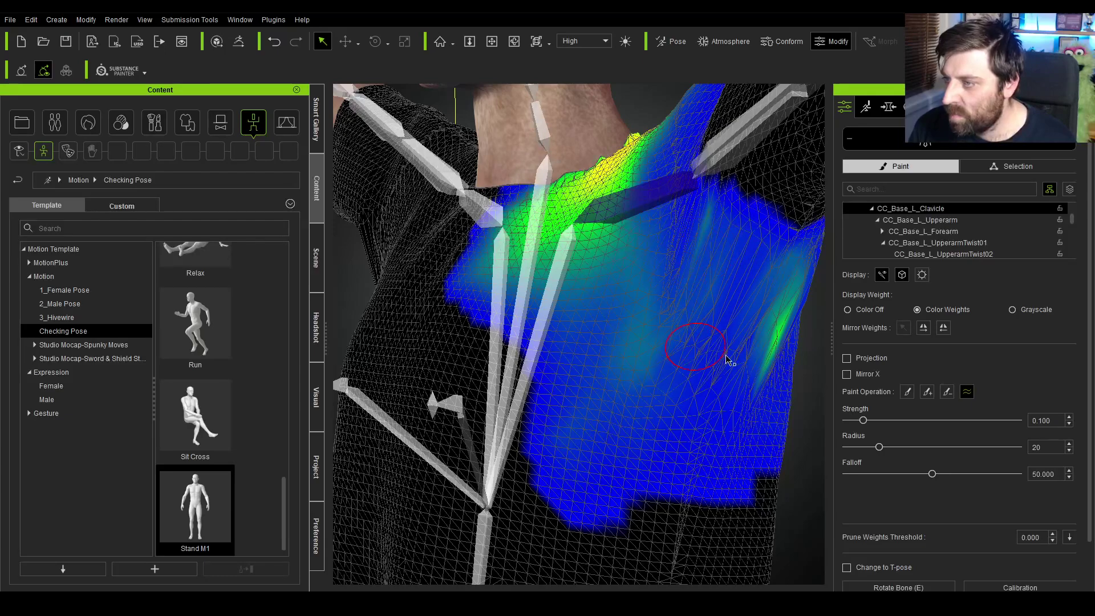
right_drag(759, 343, 702, 274)
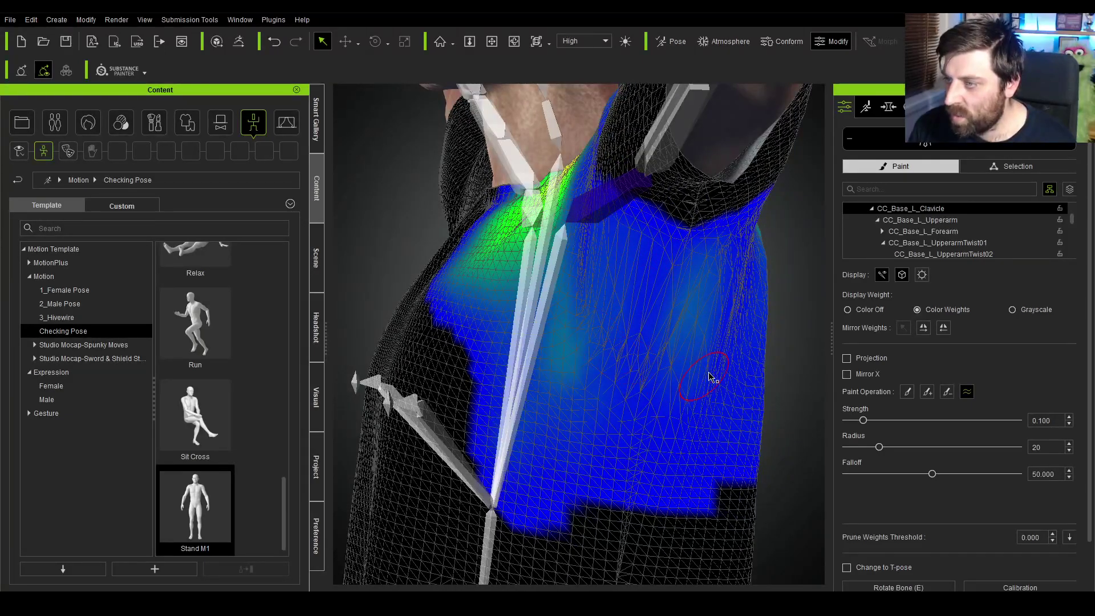
Select CC_Base_L_UpperarmTwist01 and smooth its weights across the front, side and back of the shirt around the left armpit
click(945, 245)
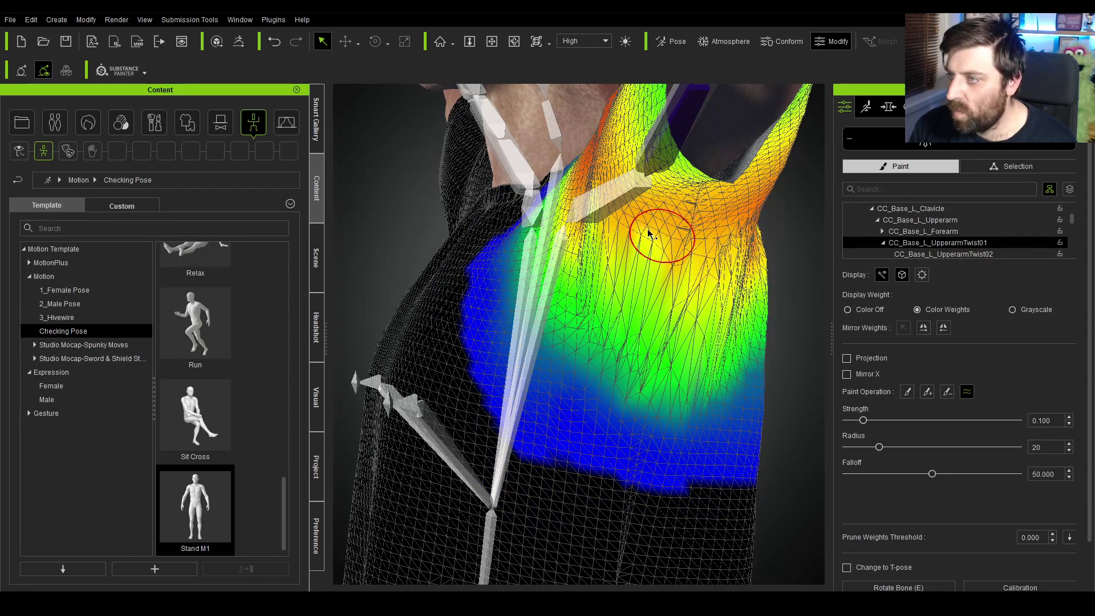
mouse_move(634, 220)
mouse_down()
mouse_move(726, 245)
mouse_move(688, 274)
mouse_up()
mouse_move(653, 312)
mouse_down()
mouse_move(667, 351)
mouse_move(622, 343)
mouse_move(616, 356)
mouse_move(728, 378)
mouse_up()
right_drag(730, 291, 509, 349)
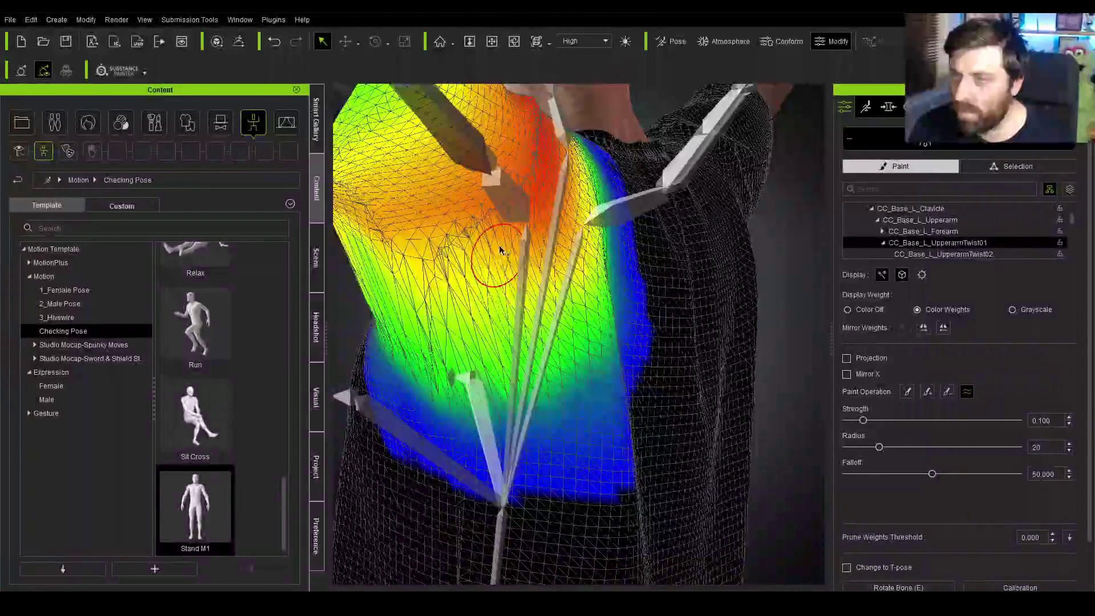
drag(490, 229, 416, 291)
mouse_move(504, 317)
right_down()
mouse_move(440, 316)
mouse_move(673, 257)
right_up()
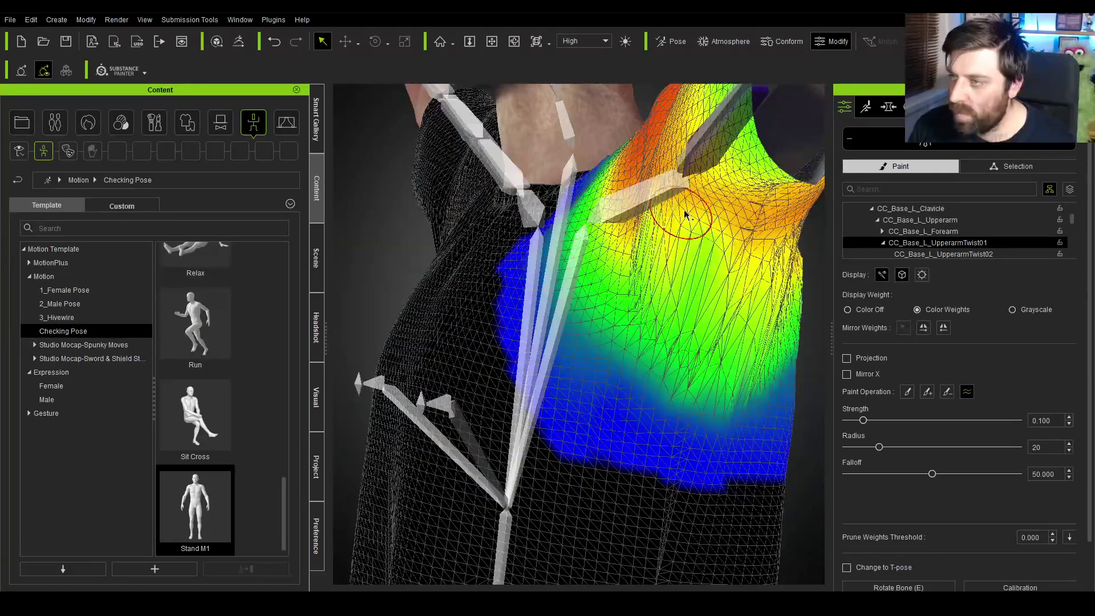
Smooth the CC_Base_L_UpperarmTwist02 weights below the left armpit, on both the front and back of the shirt
click(939, 254)
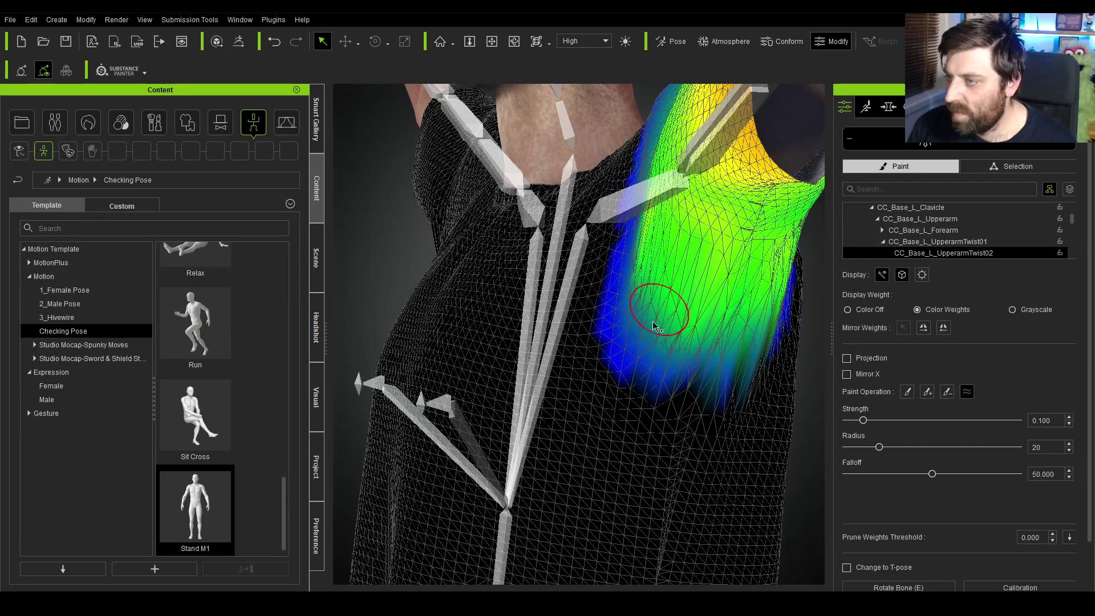
mouse_move(652, 329)
mouse_down()
mouse_move(716, 379)
mouse_move(643, 322)
mouse_move(743, 226)
mouse_move(680, 262)
mouse_move(665, 342)
mouse_move(746, 238)
mouse_up()
alt+drag(733, 311, 659, 316)
right_drag(659, 315, 508, 215)
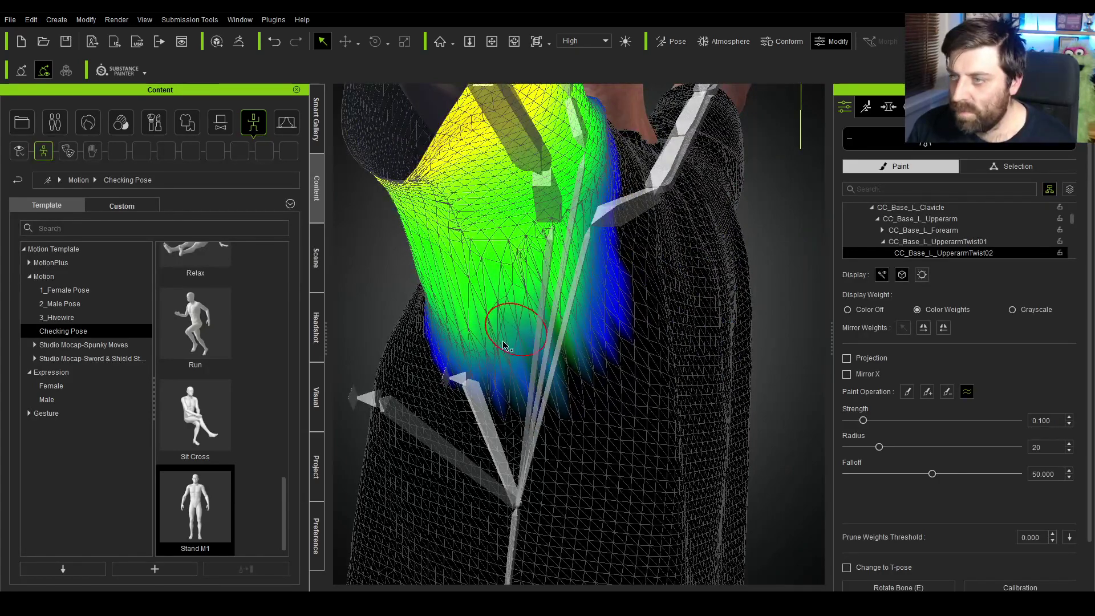
right_drag(520, 347, 688, 336)
Return to CC_Base_L_UpperarmTwist01 and even out the green-to-yellow weight transition below the left armpit
click(937, 242)
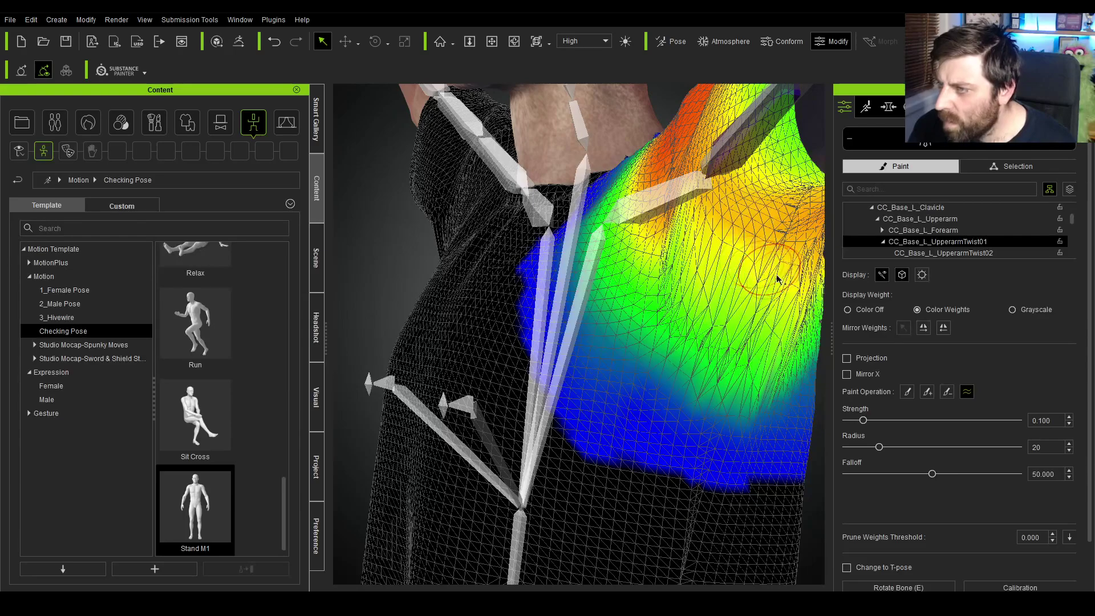
mouse_move(746, 286)
right_down()
mouse_move(712, 309)
mouse_move(679, 279)
mouse_move(490, 328)
mouse_move(775, 349)
right_up()
right_drag(787, 225, 536, 310)
click(690, 291)
Set the smoothing strength to 0.480, smooth the weights around the left armpit, and leave skin weight editing
drag(863, 420, 929, 421)
mouse_move(493, 393)
right_down()
mouse_move(765, 350)
mouse_move(680, 232)
right_up()
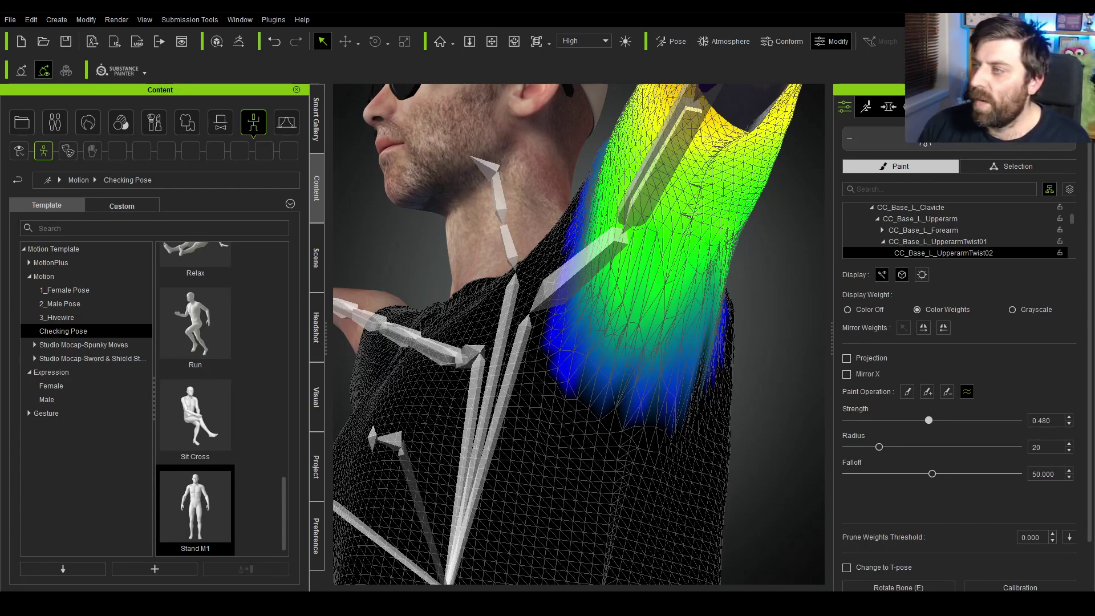
click(926, 139)
Examine the textured shirt's left armpit and sleeve from the side and front
right_drag(655, 372, 601, 408)
scroll(514, 436, down, 6)
middle_drag(518, 434, 532, 464)
right_drag(532, 464, 677, 539)
middle_drag(677, 502, 545, 460)
right_drag(545, 460, 439, 466)
middle_drag(439, 465, 499, 461)
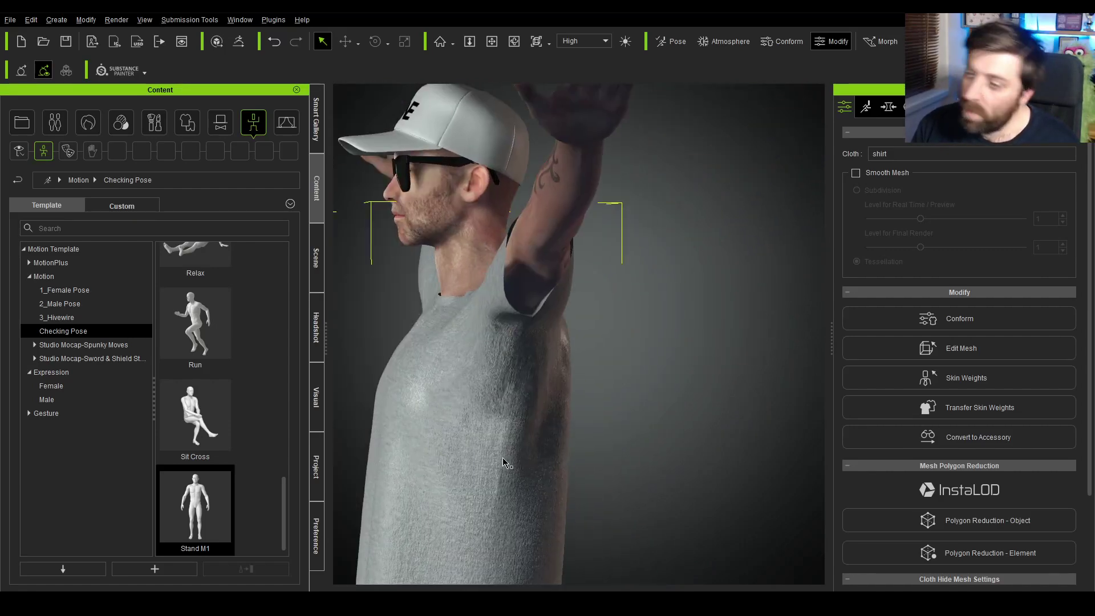
right_drag(499, 461, 636, 465)
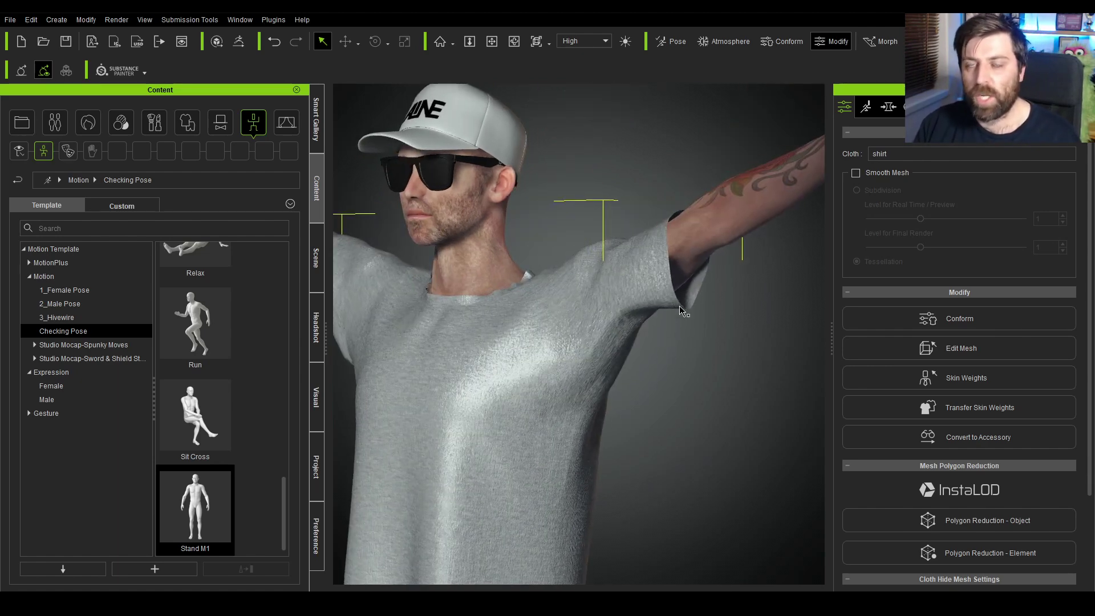
Compare the unsmoothed right armpit with the smoothed left one from the side, close up and from the front
middle_drag(437, 443, 527, 463)
right_drag(528, 463, 707, 455)
right_drag(527, 443, 552, 360)
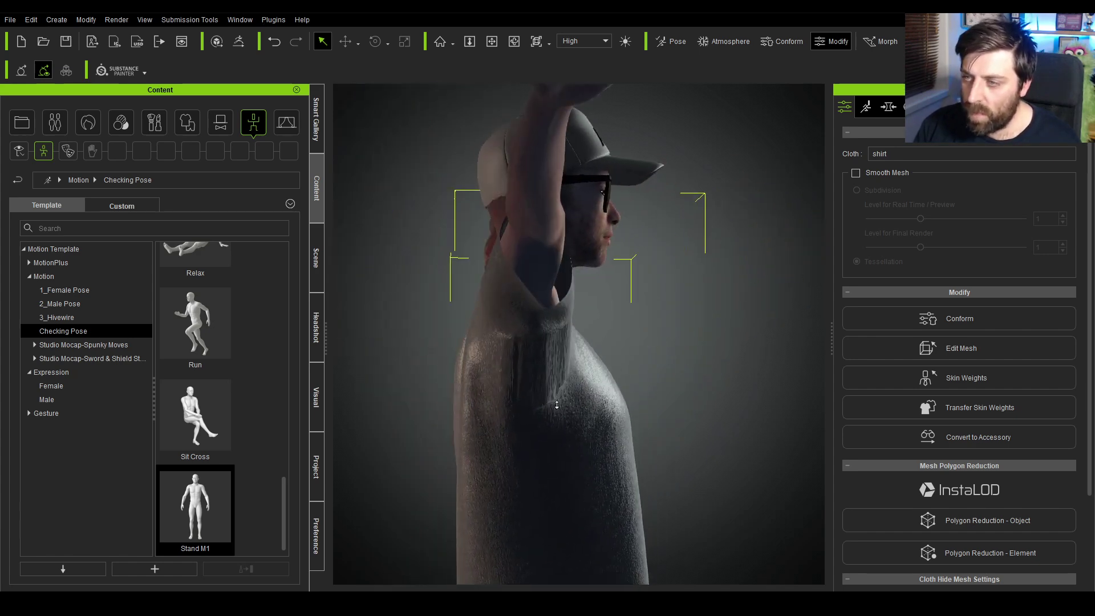
scroll(526, 370, up, 6)
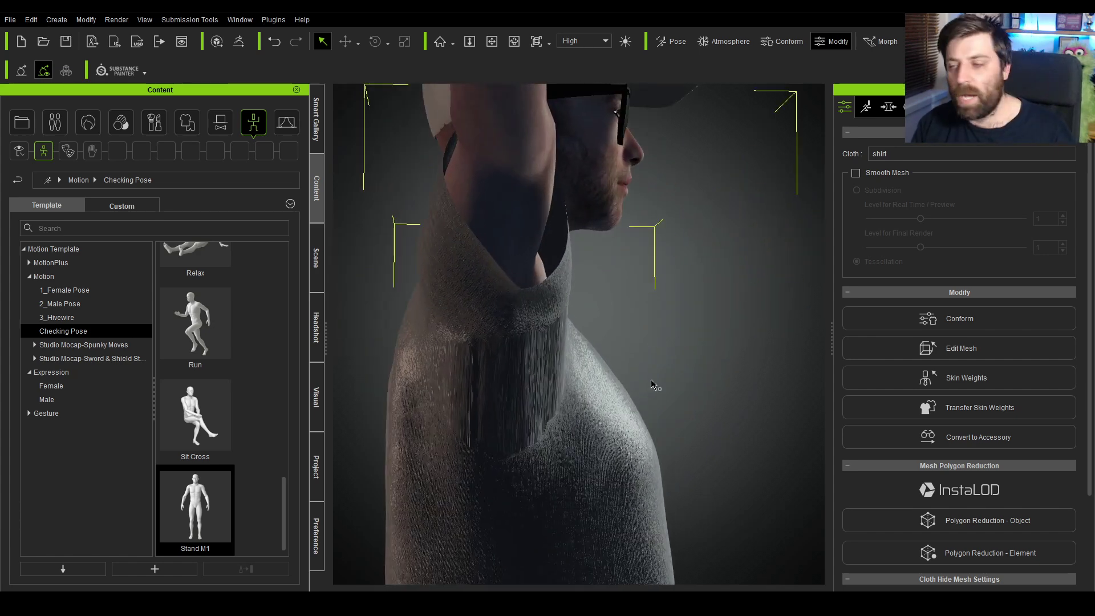
right_drag(749, 392, 681, 412)
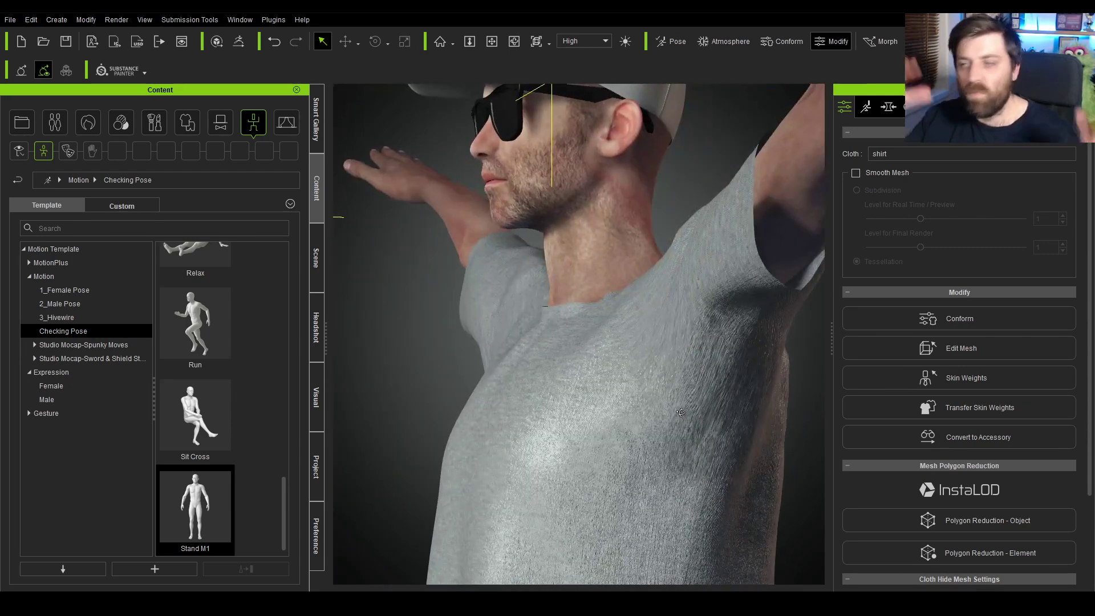
scroll(681, 412, down, 3)
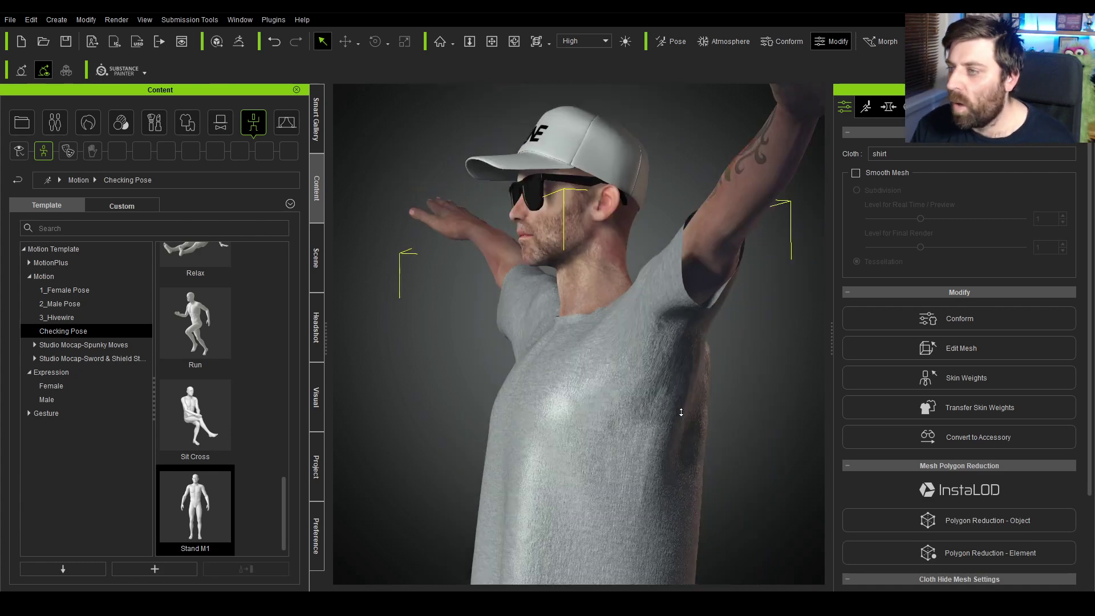
right_drag(527, 460, 709, 541)
right_drag(717, 483, 727, 514)
middle_drag(727, 514, 663, 450)
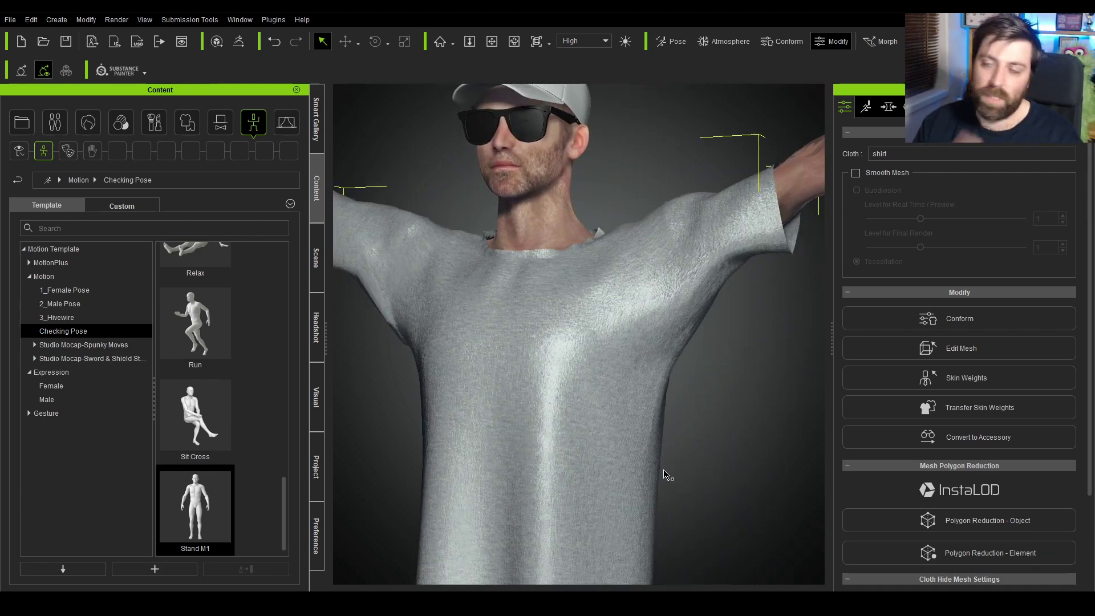
click(556, 344)
click(556, 344)
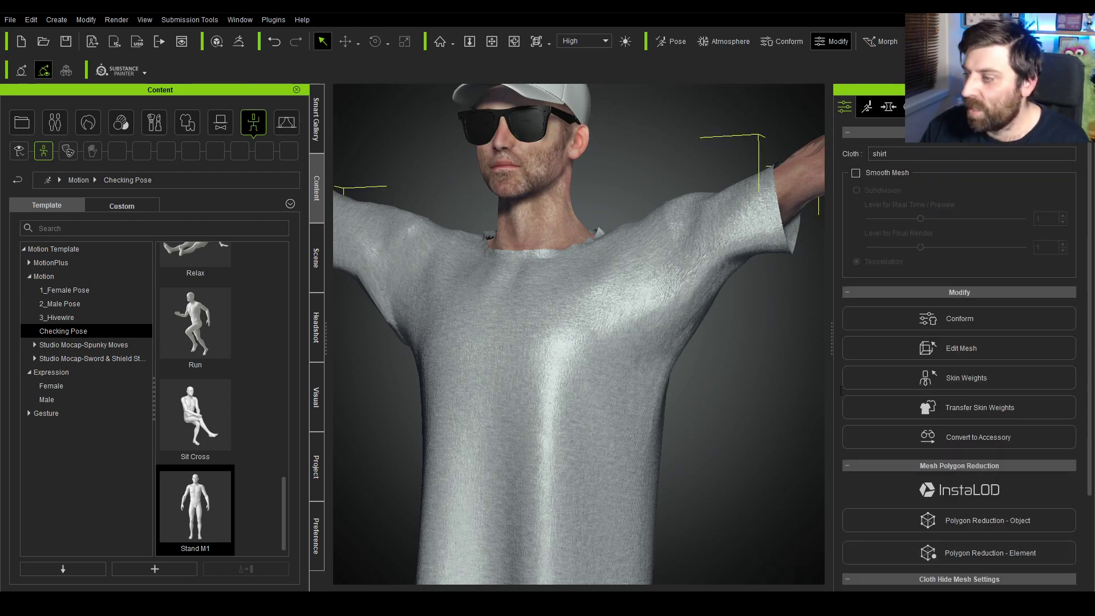
Reopen the shirt's skin weights, collapse the CC_Base_Pelvis branch and display the CC_Base_Waist weights
click(957, 377)
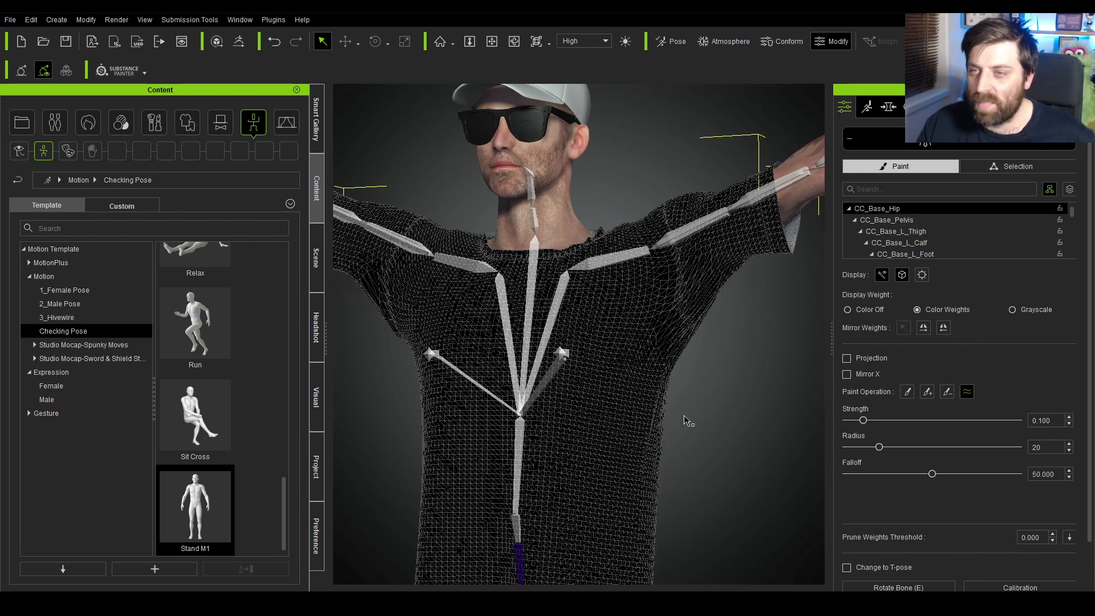
middle_drag(367, 428, 459, 419)
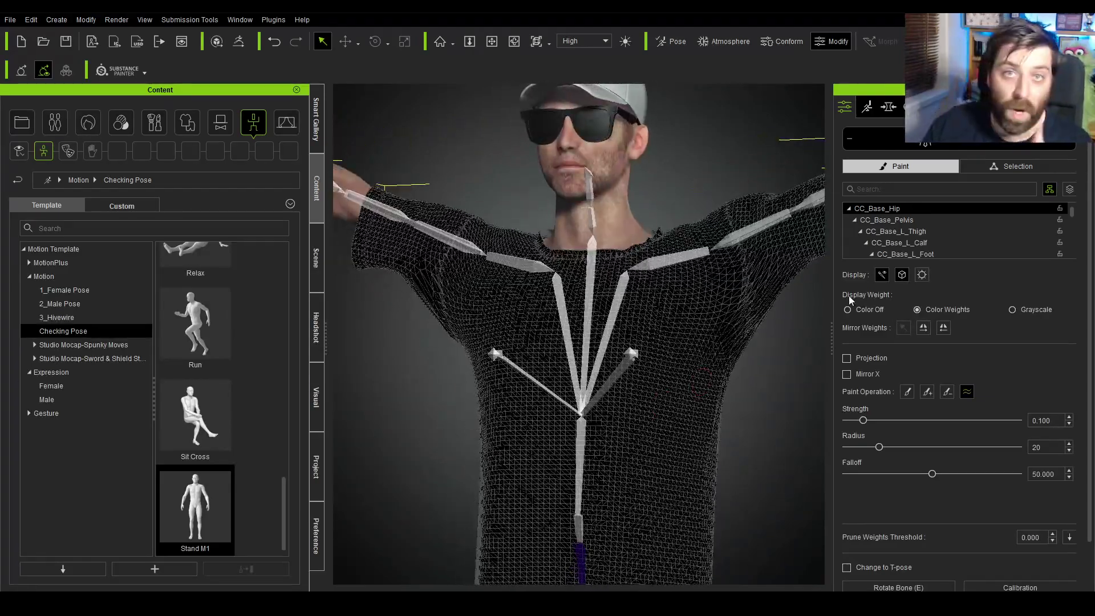
scroll(950, 237, down, 1)
scroll(949, 233, down, 5)
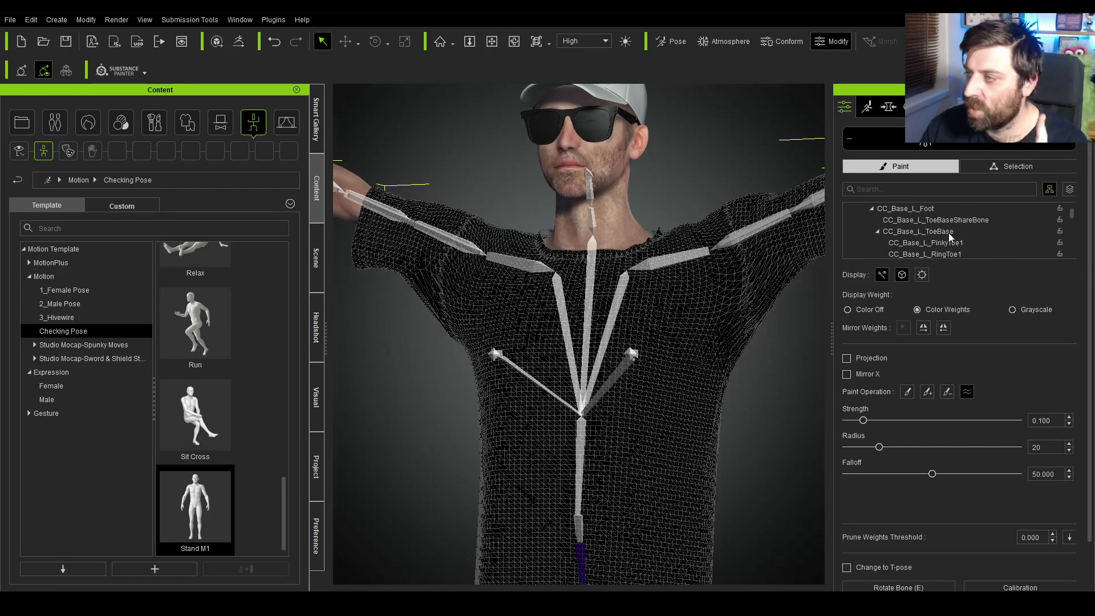
scroll(944, 242, up, 6)
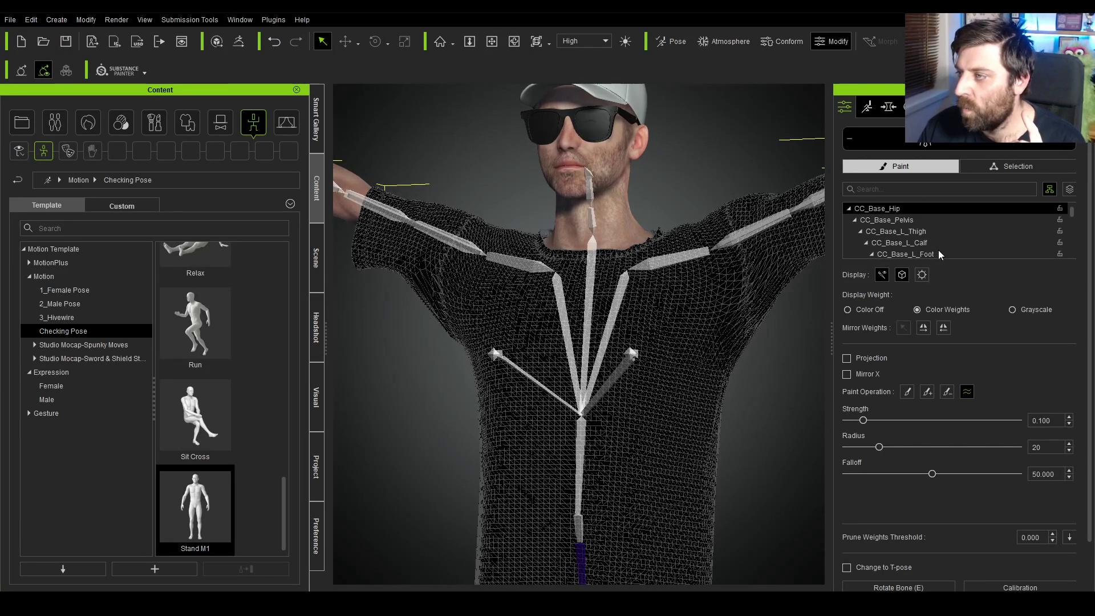
click(855, 220)
click(861, 231)
click(853, 231)
scroll(864, 234, down, 1)
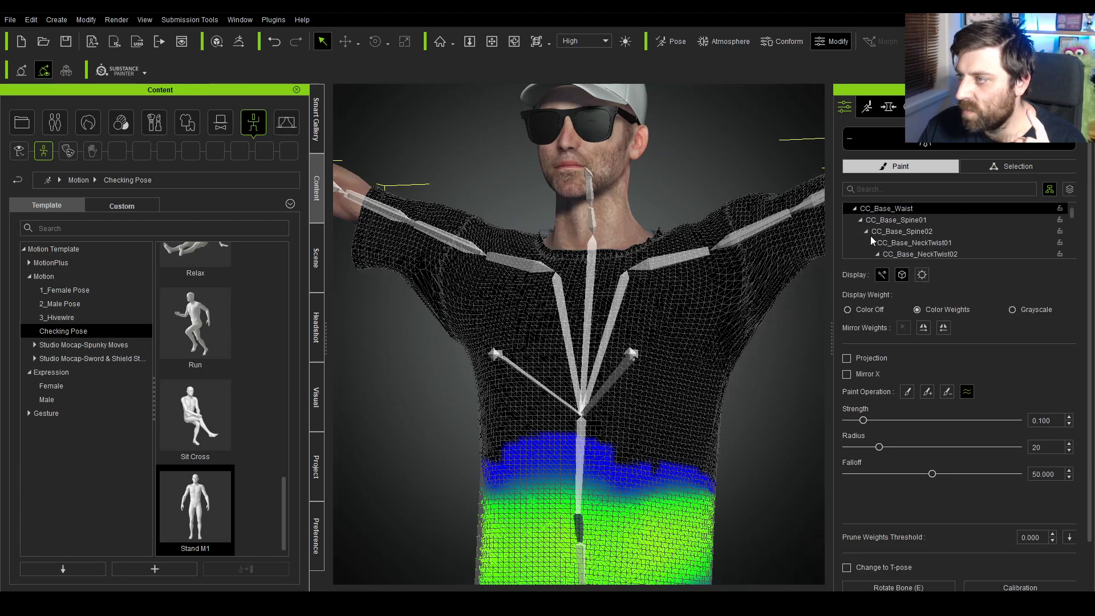
Review the CC_Base_NeckTwist01, CC_Base_L_Clavicle, CC_Base_L_UpperarmTwist01 and CC_Base_L_UpperarmTwist02 weights, and leave skin weight editing
click(874, 242)
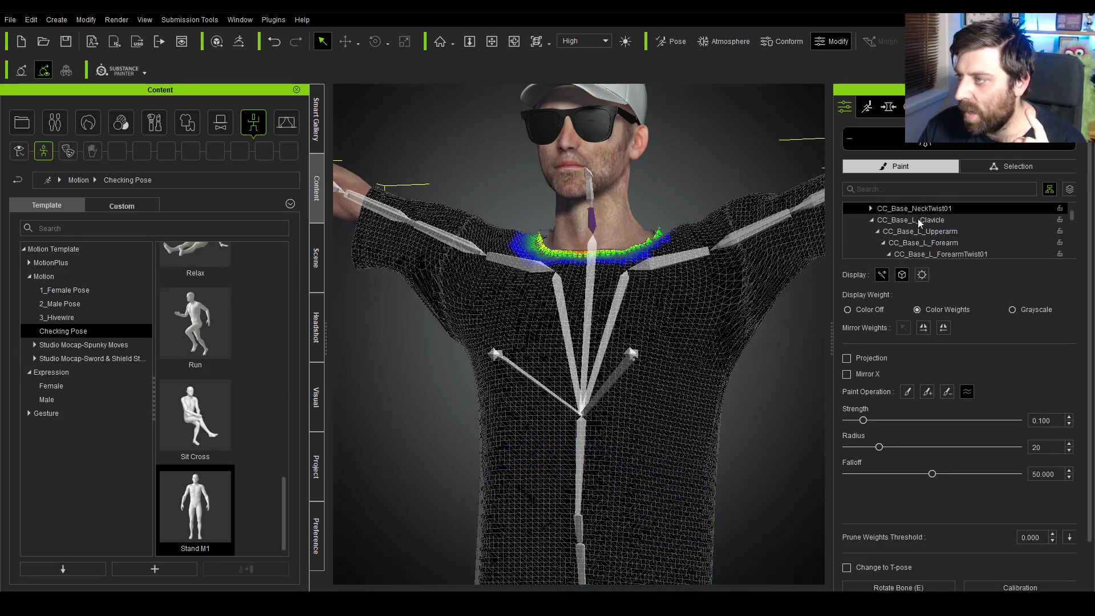
click(918, 220)
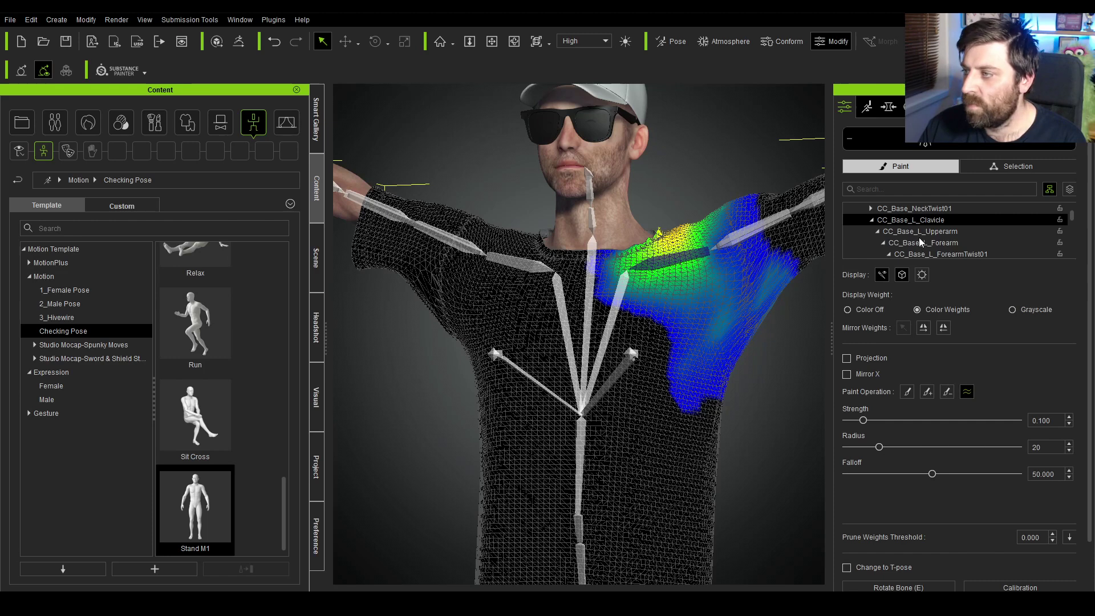
scroll(920, 238, down, 1)
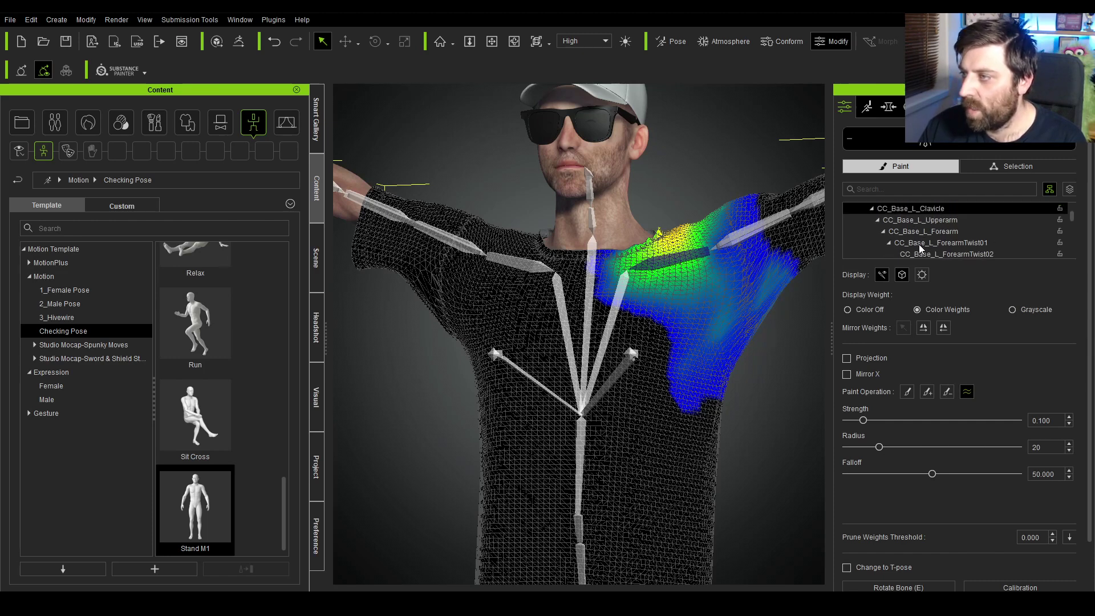
click(883, 231)
click(913, 243)
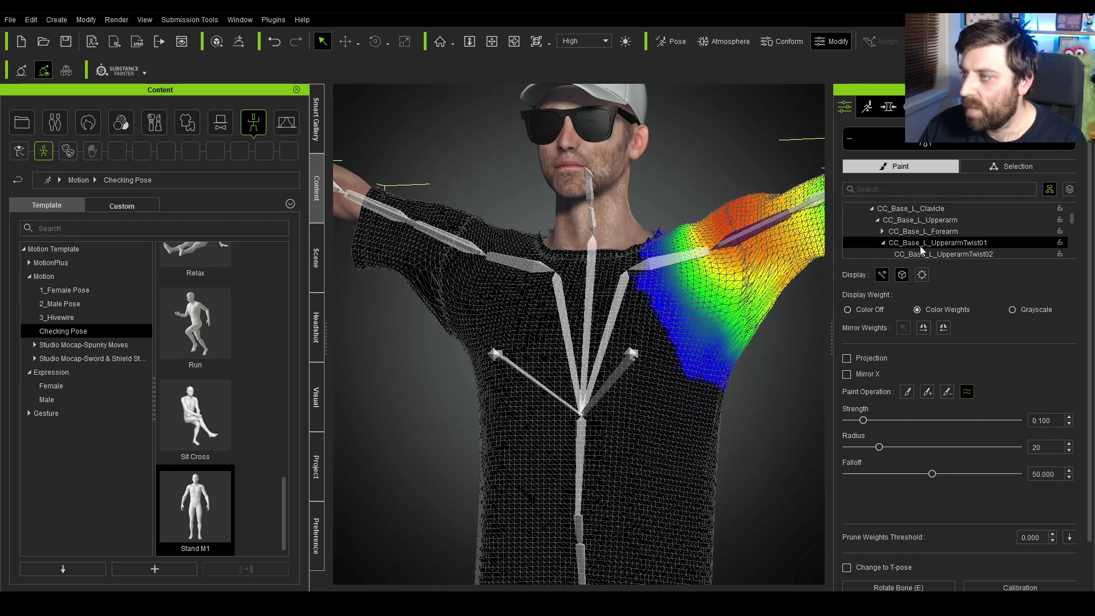
click(927, 254)
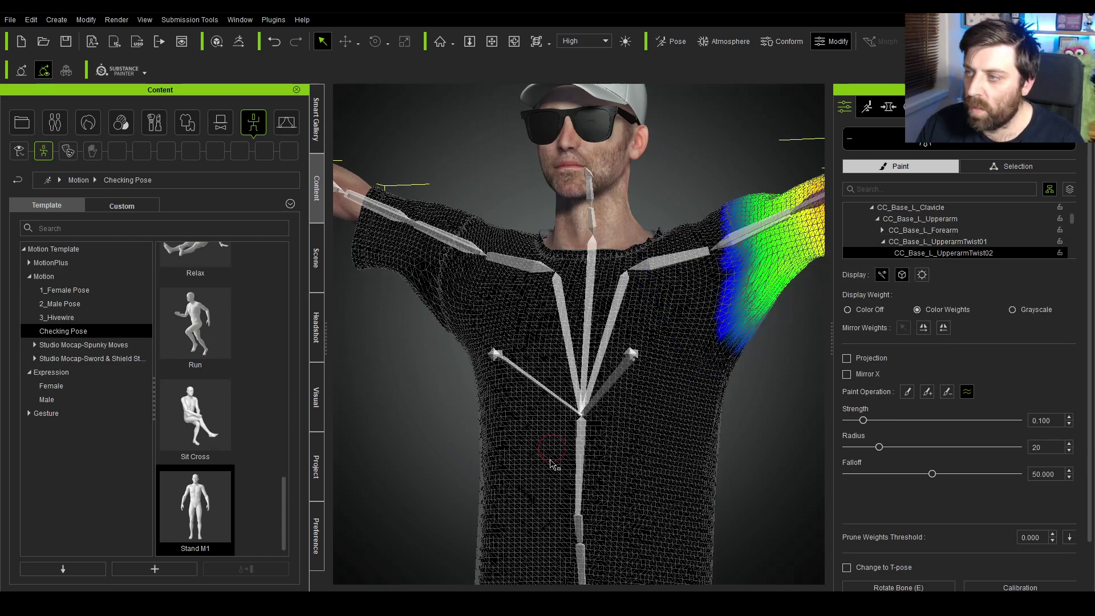
right_drag(442, 411, 681, 317)
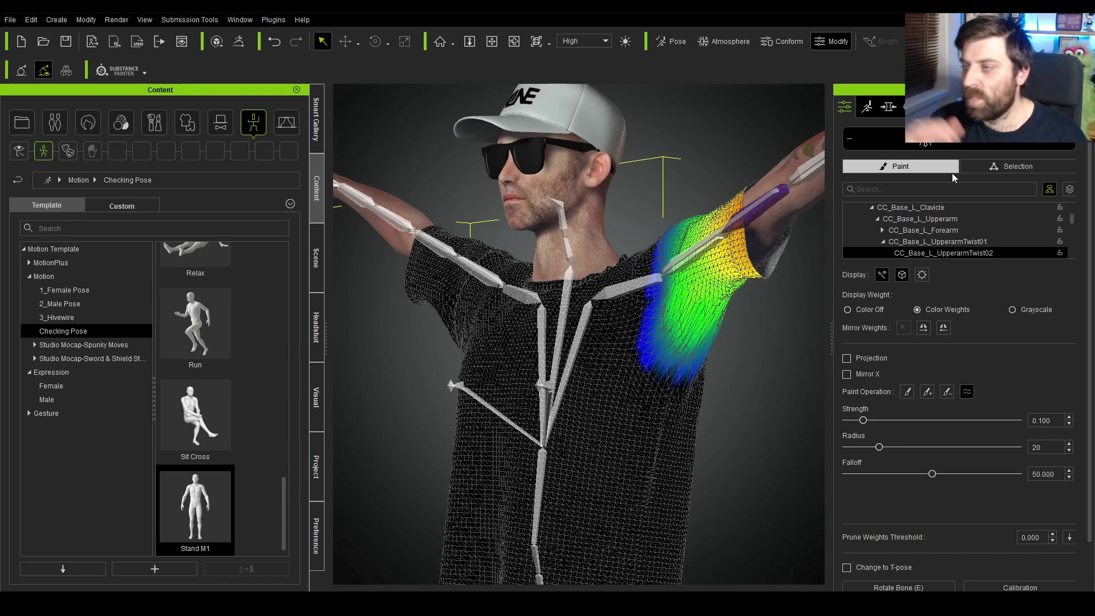
click(971, 143)
Test the shirt's deformation by applying the Office and Open X checking poses to the avatar
scroll(575, 445, up, 3)
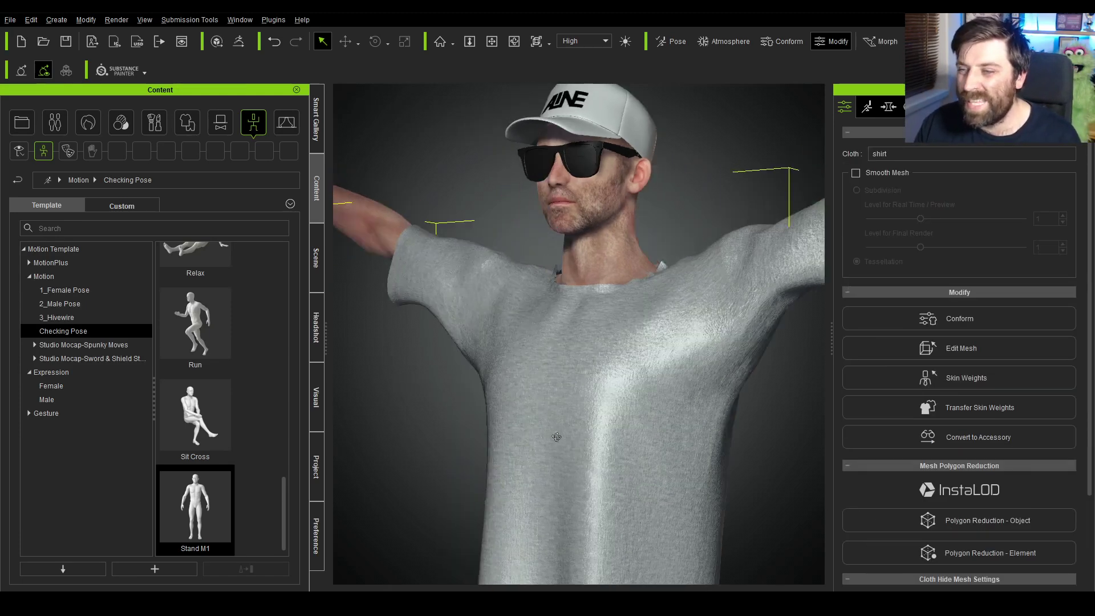
scroll(574, 445, down, 5)
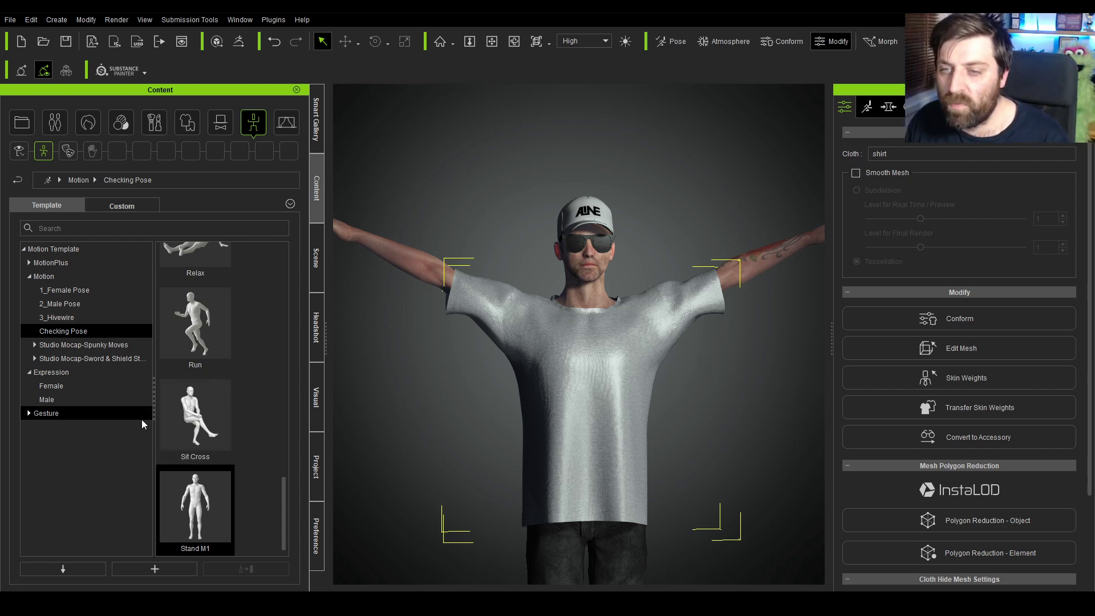
scroll(215, 440, up, 5)
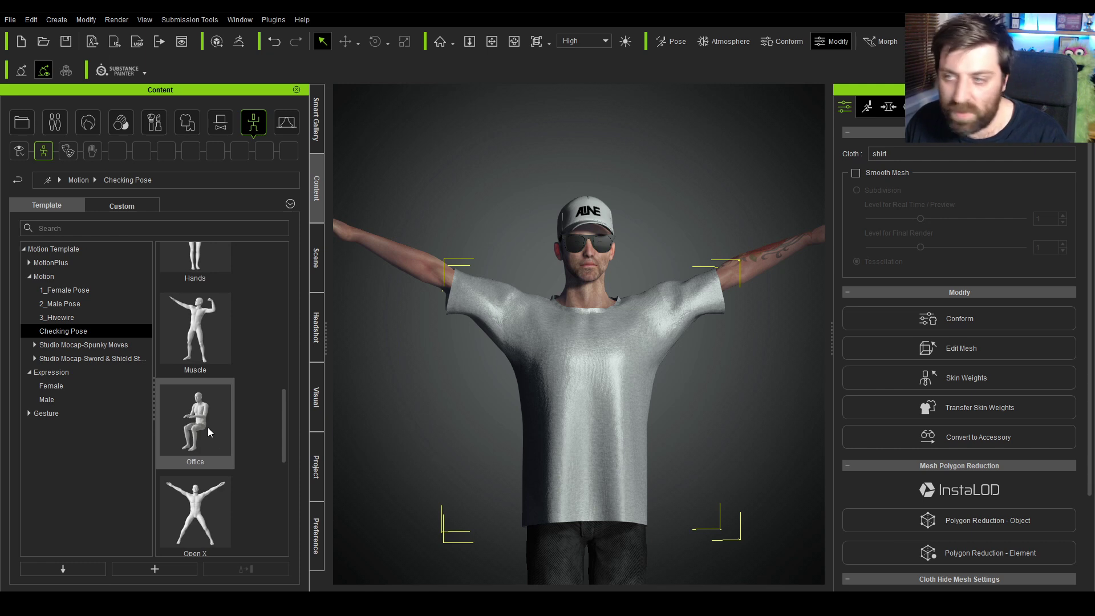
double_click(207, 426)
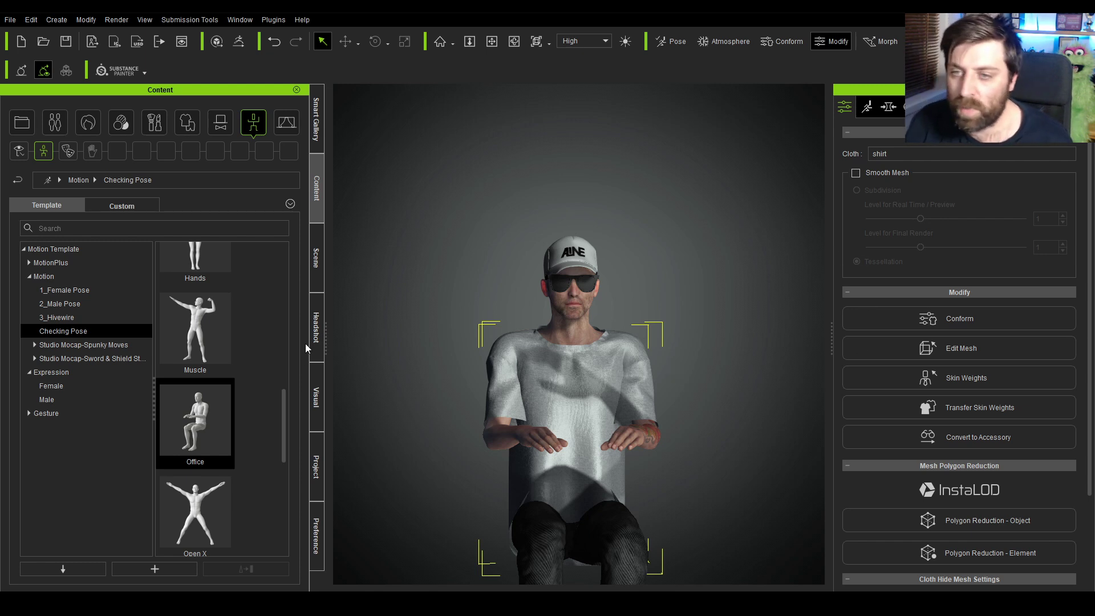
drag(284, 414, 286, 426)
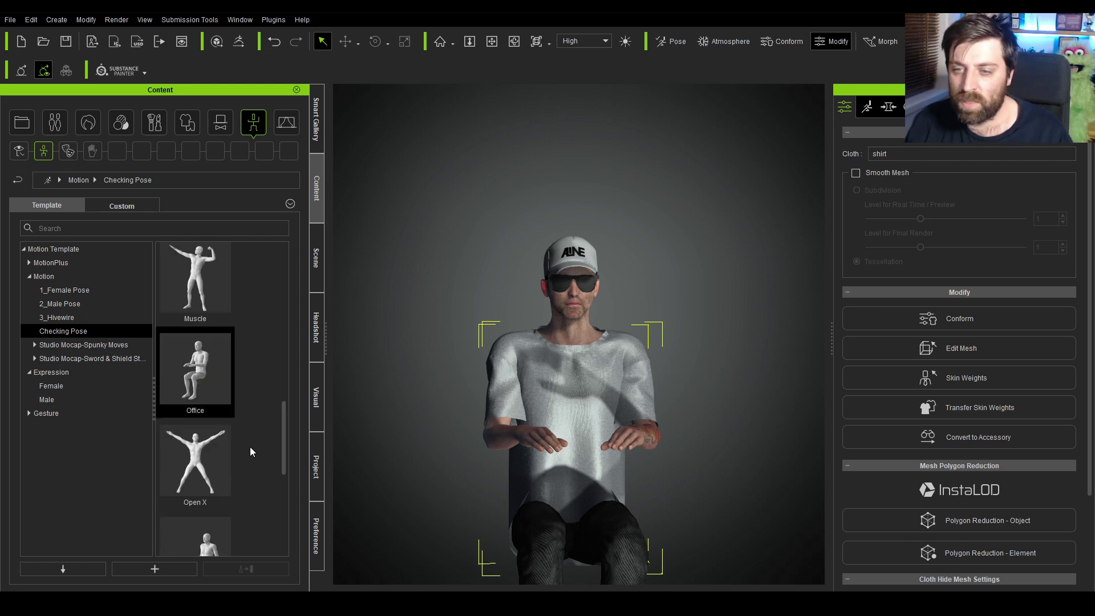
double_click(171, 463)
mouse_move(159, 462)
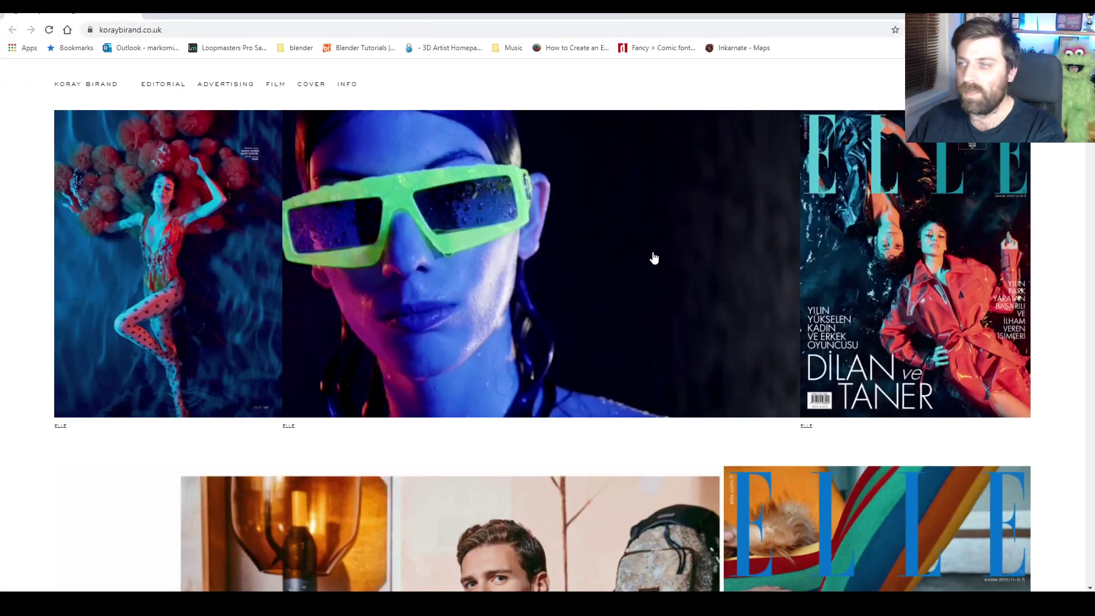
Switch to the web browser and browse the fashion photo gallery on koraybirand.co.uk
scroll(654, 276, down, 6)
scroll(656, 275, down, 12)
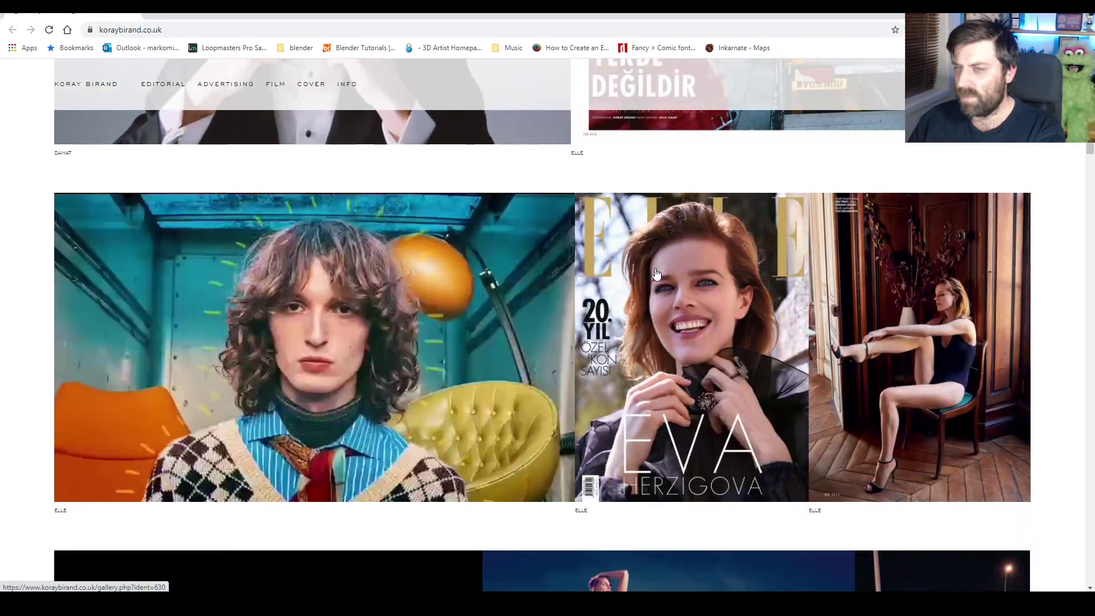
scroll(656, 275, down, 7)
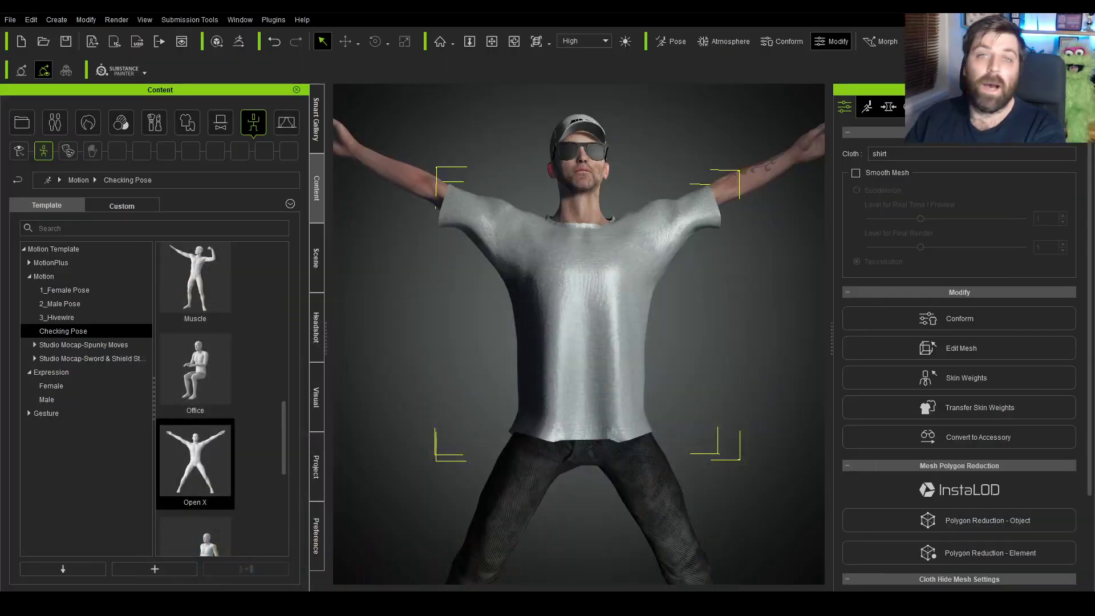